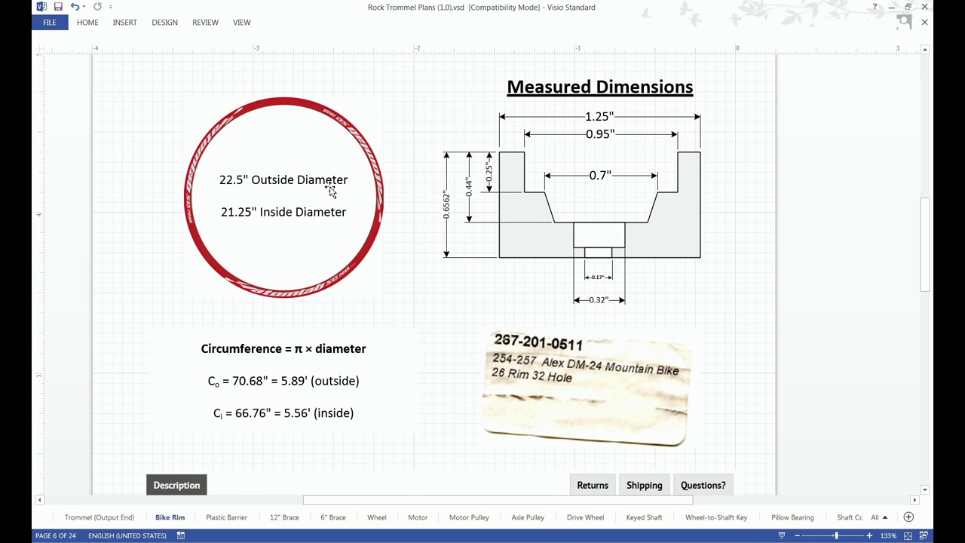
- Review the Trommel (Output End) and Drive Wheel drawing pages, then examine the drive assembly photo in Windows Photo Viewer
click(118, 521)
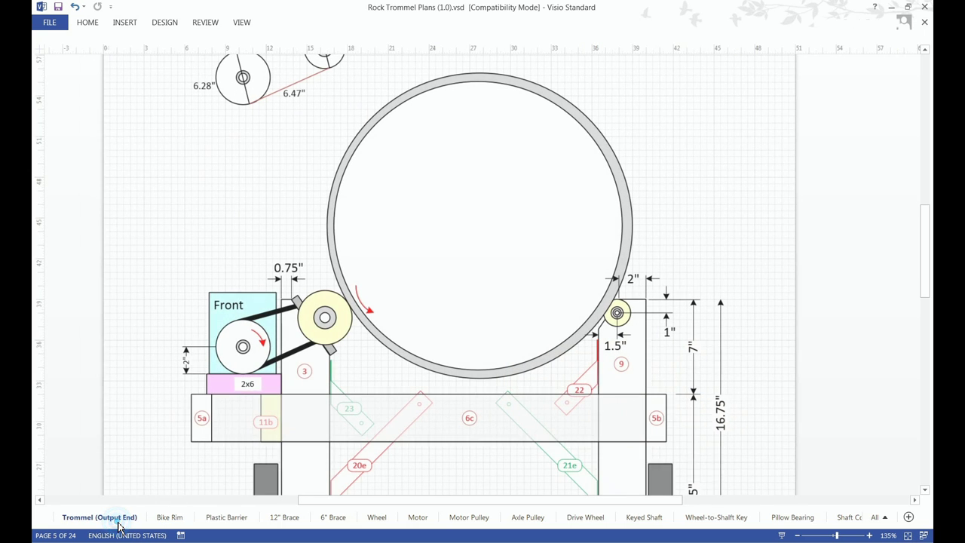
click(325, 338)
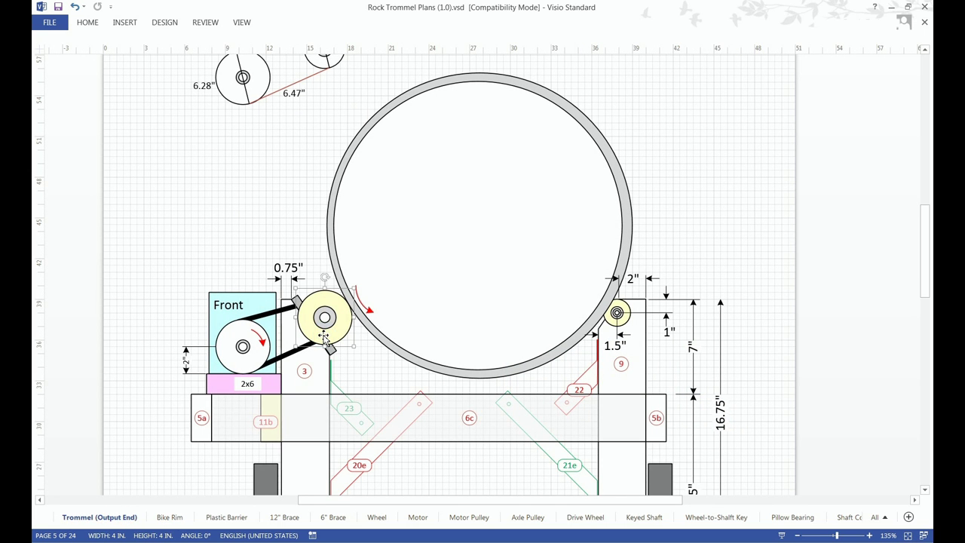
click(583, 517)
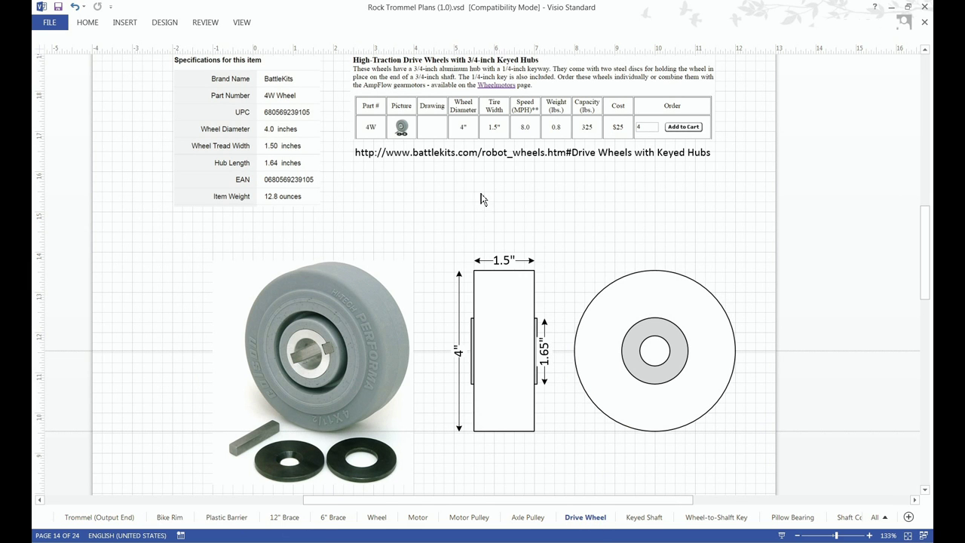
click(457, 311)
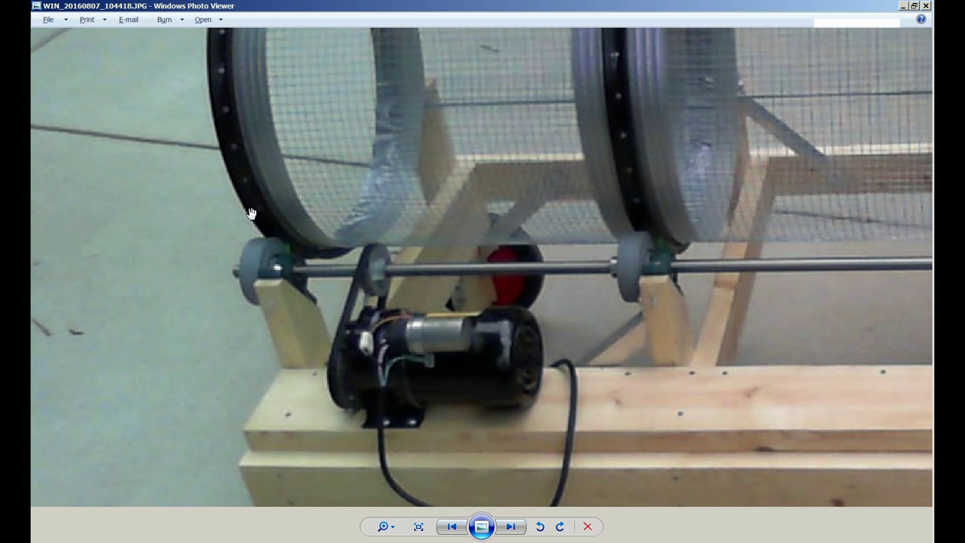
drag(251, 213, 255, 227)
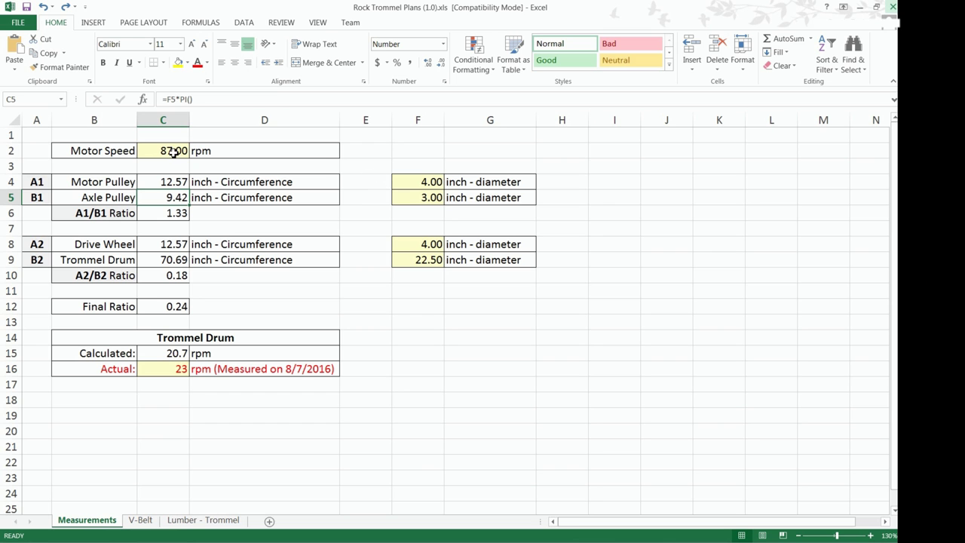
- In Excel's Measurements sheet, examine the motor speed, calculated drum speed, and motor pulley diameter and circumference
click(174, 151)
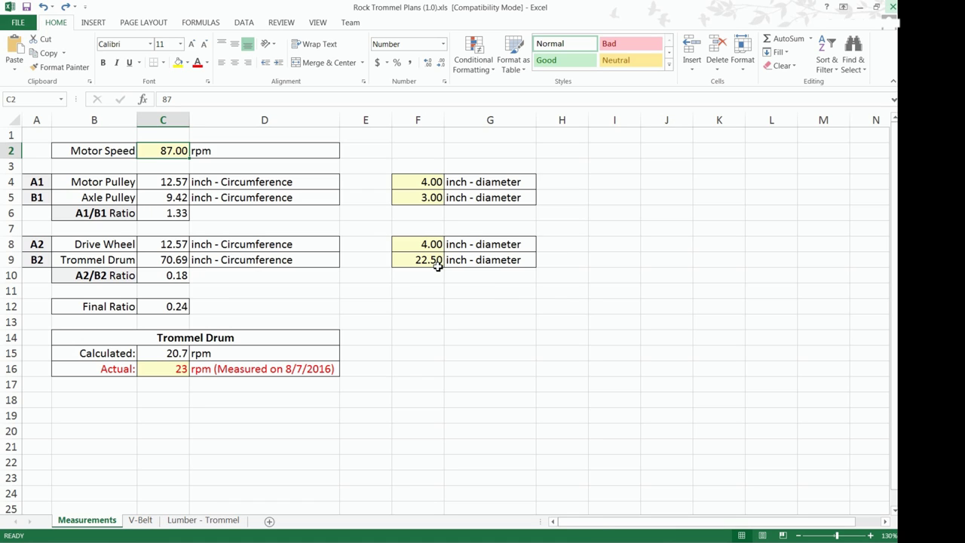
click(146, 354)
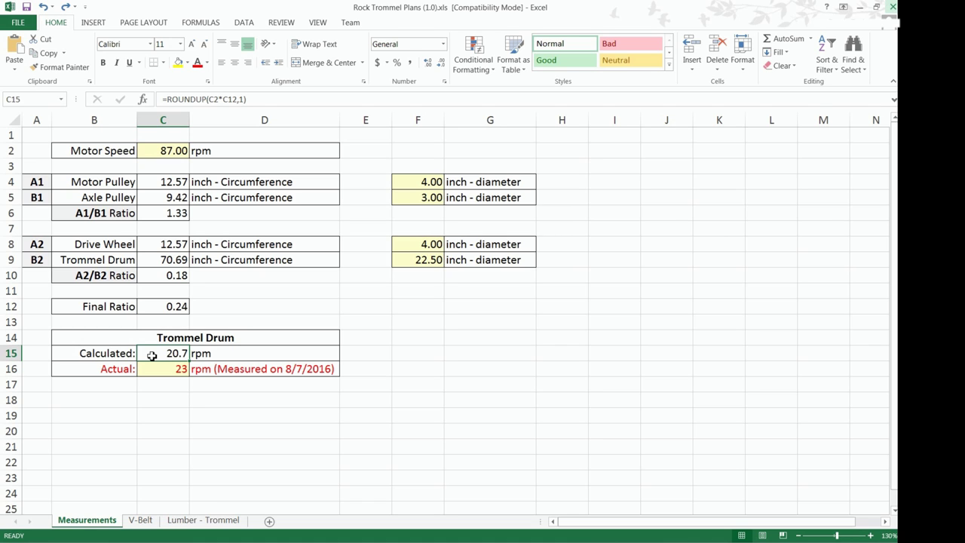
click(425, 184)
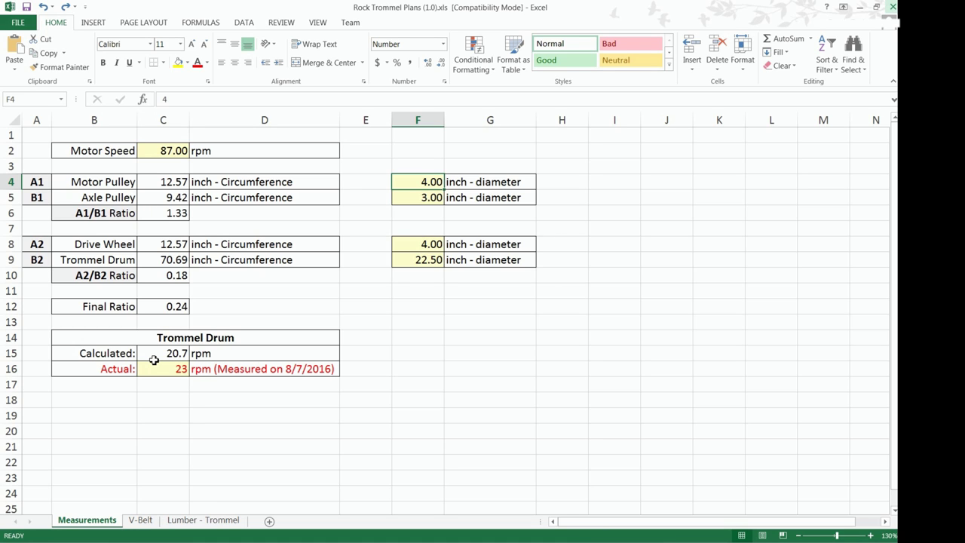
click(170, 183)
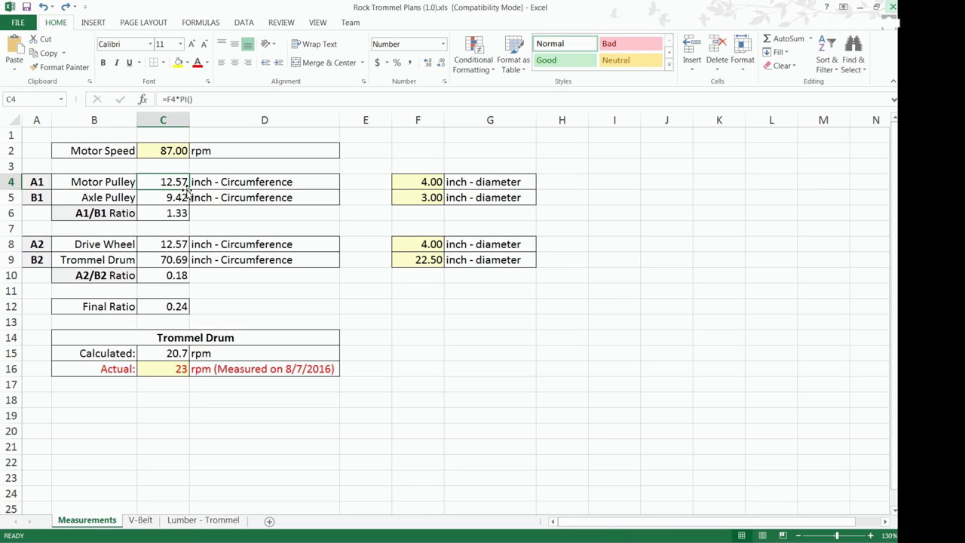
- Examine the two pulley circumferences and the A1/B1 ratio formula that divides them, leaving the formula unedited
click(109, 199)
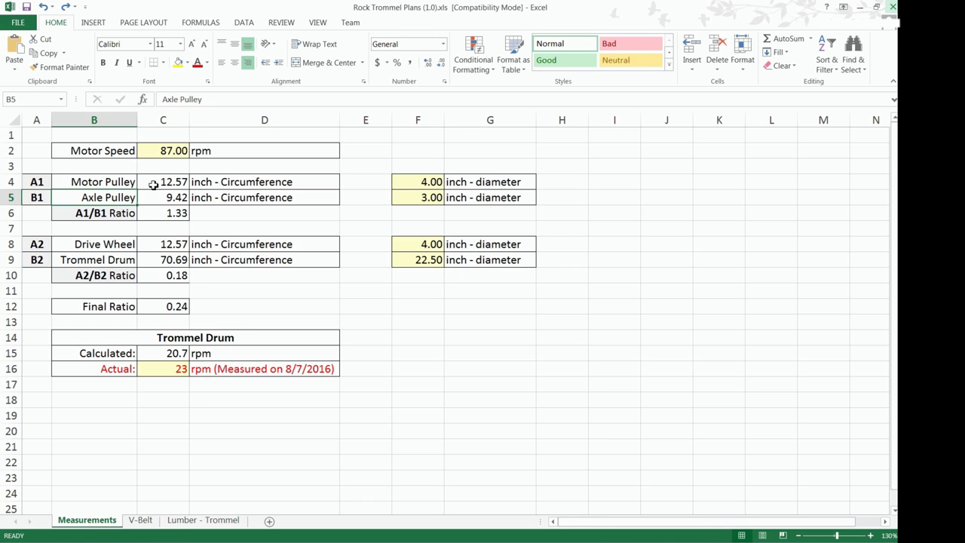
click(153, 185)
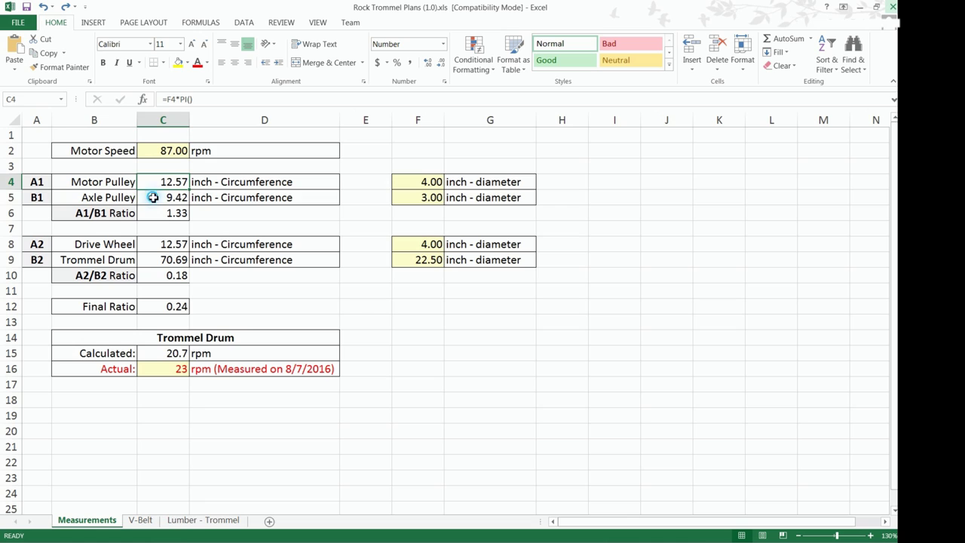
click(153, 198)
click(170, 219)
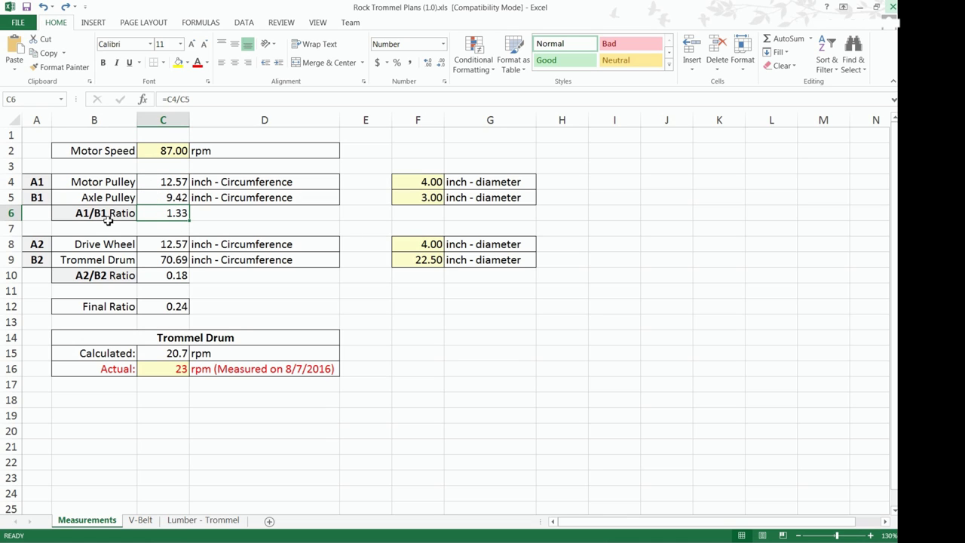
click(169, 99)
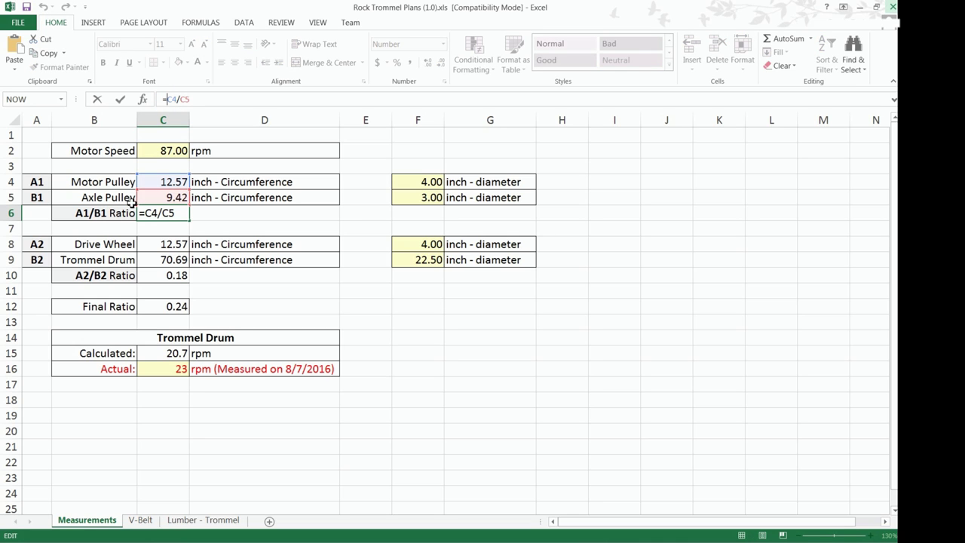
click(195, 216)
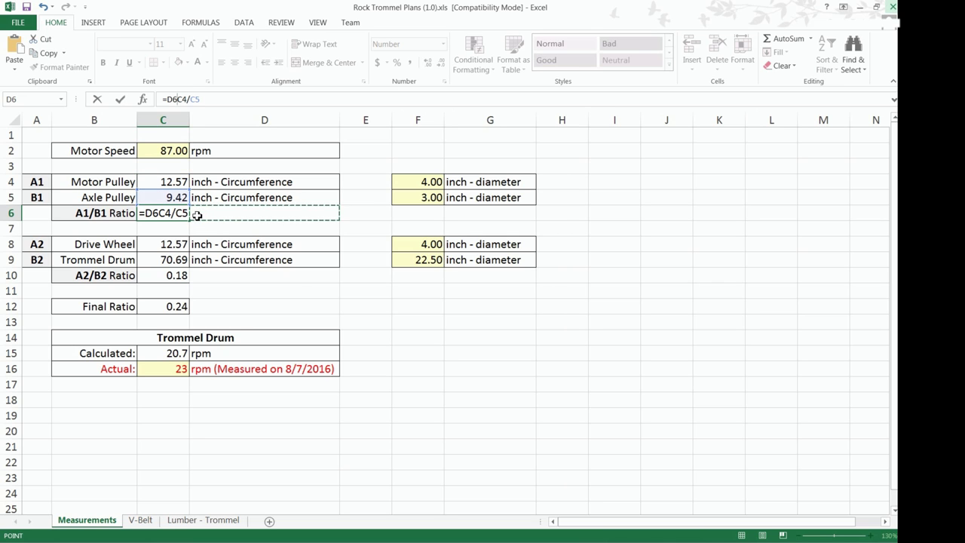
key(Escape)
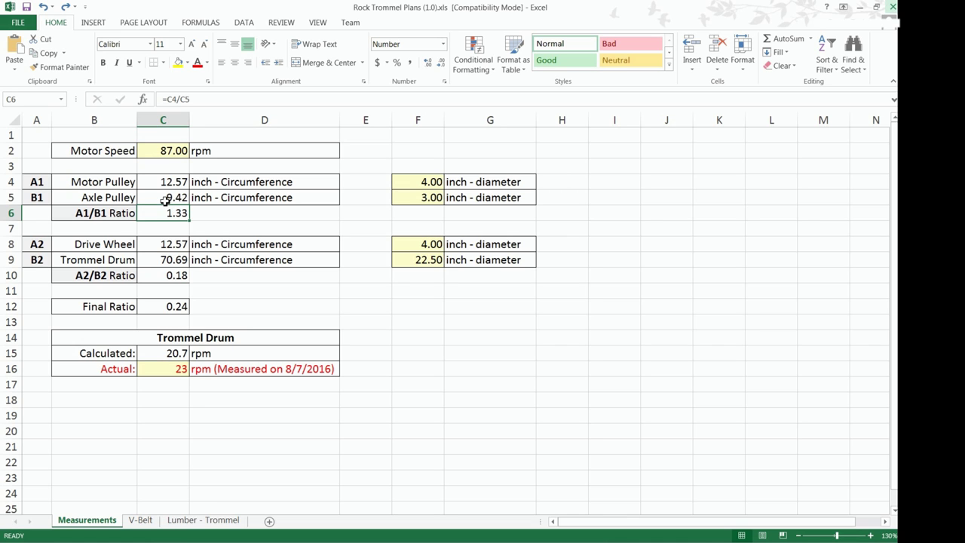
- Compare the circumference formulas for the axle pulley, motor pulley, trommel drum and drive wheel
click(165, 199)
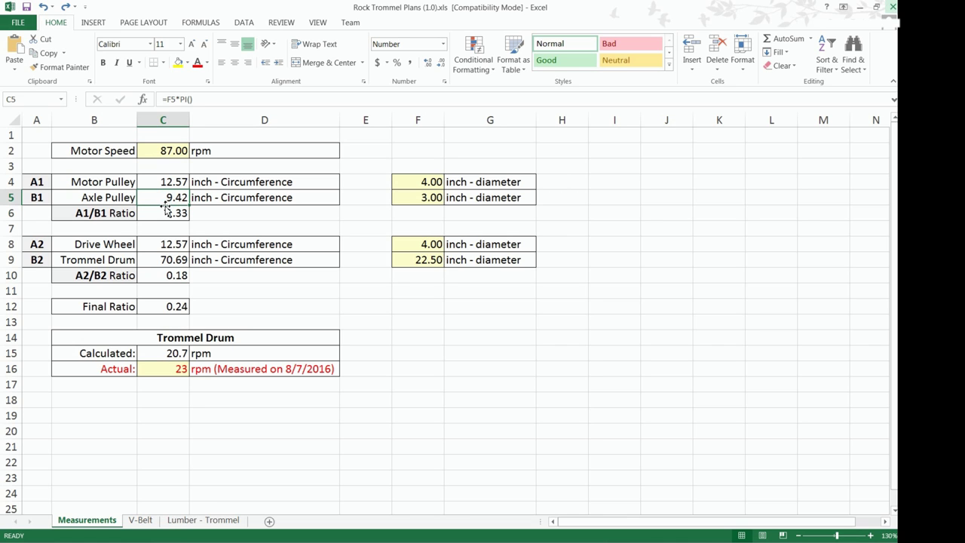
click(157, 184)
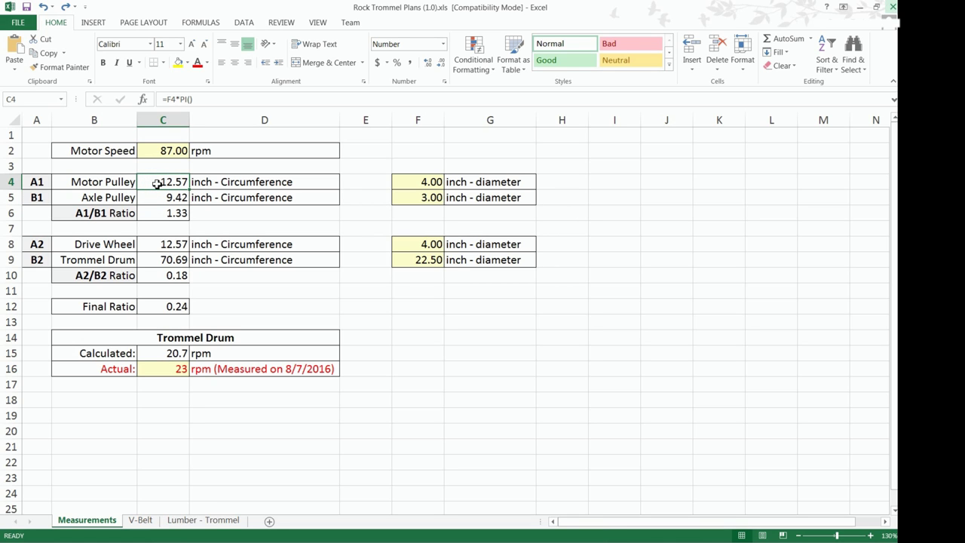
click(152, 260)
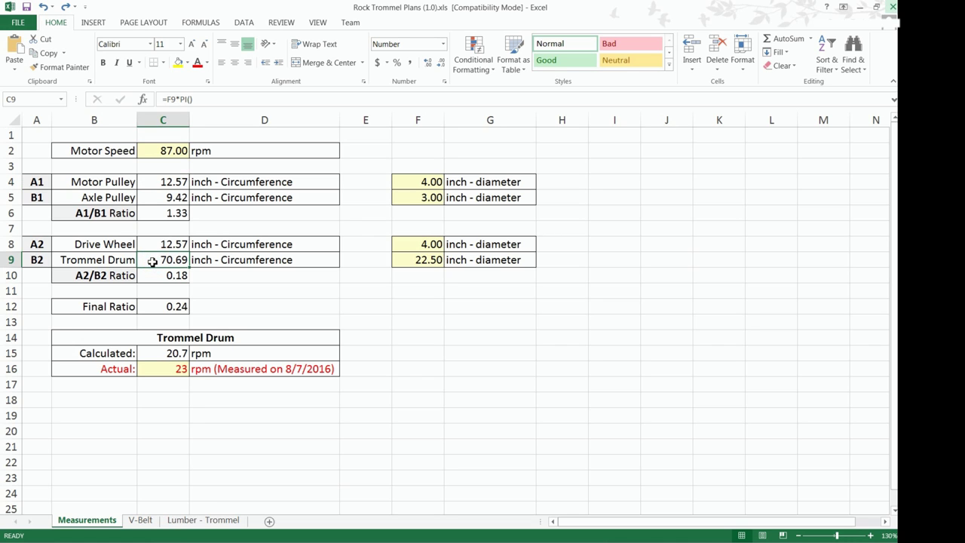
click(153, 245)
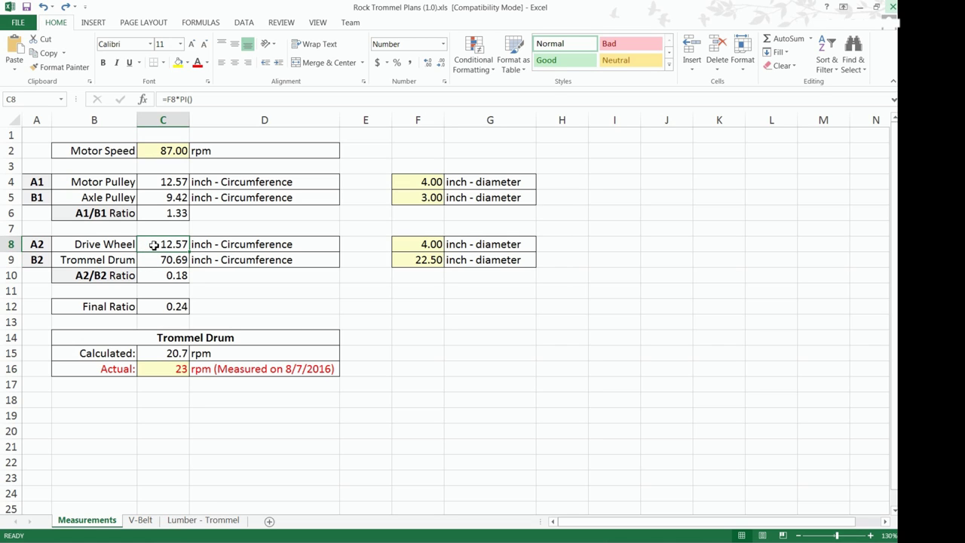
click(155, 200)
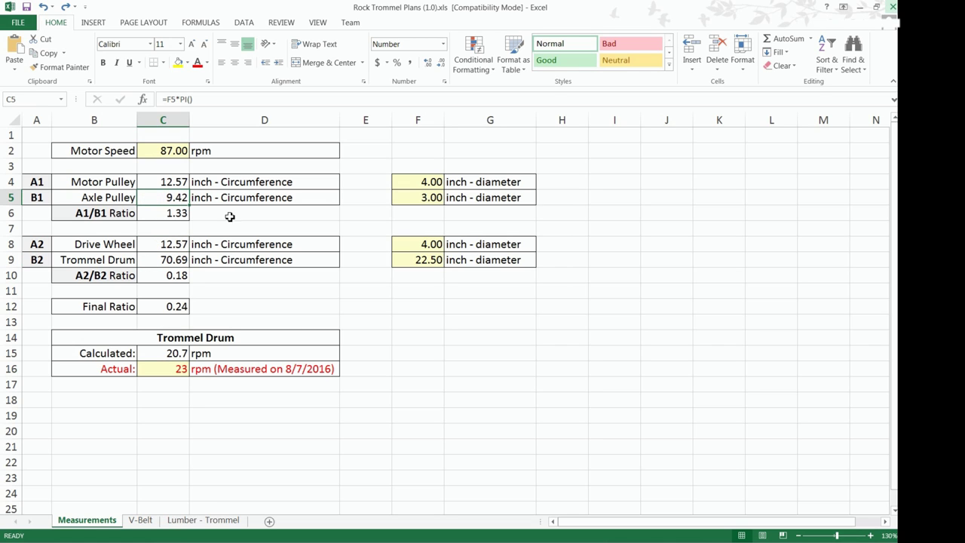
- Set the axle pulley diameter to 4 inches
click(421, 199)
text(4)
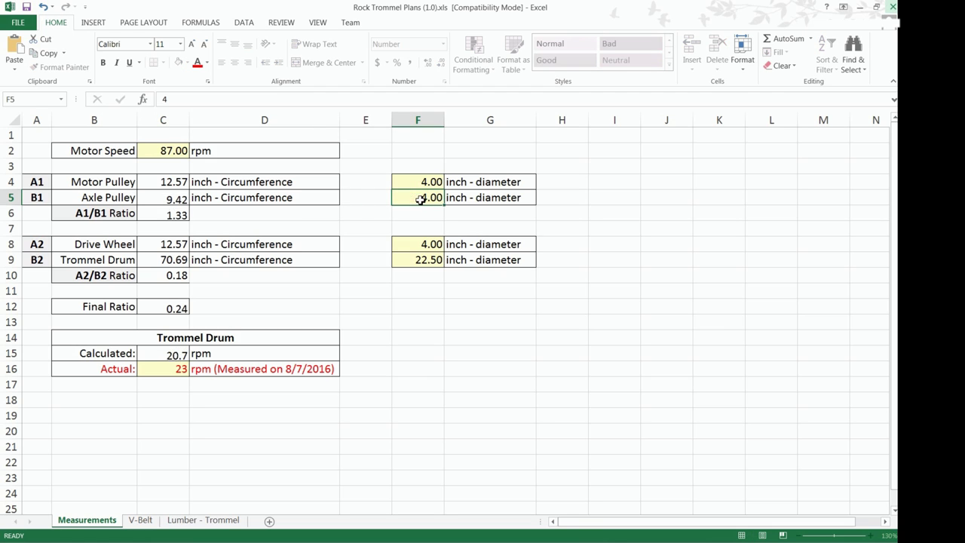
key(Return)
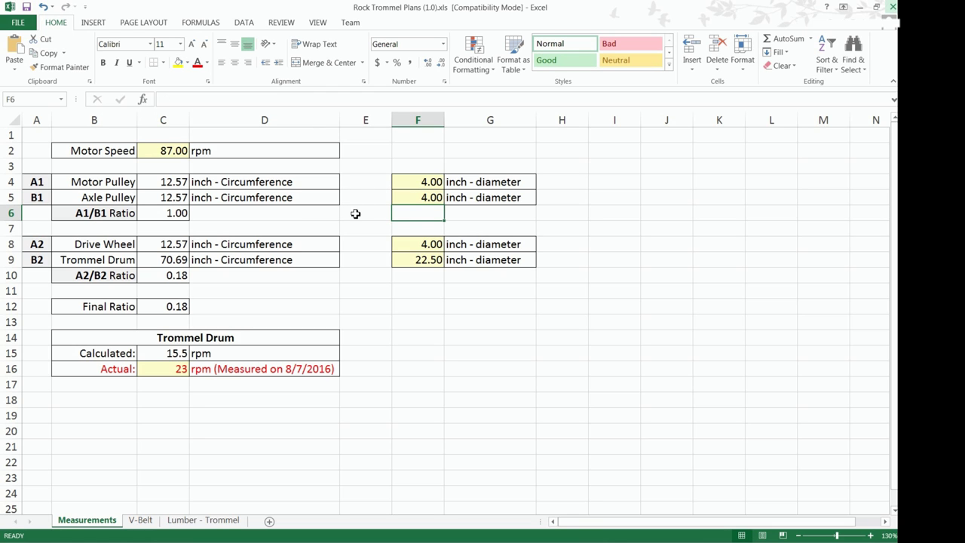
- Check the recalculated pulley circumferences, the A1/B1 ratio and the calculated trommel drum speed
click(151, 200)
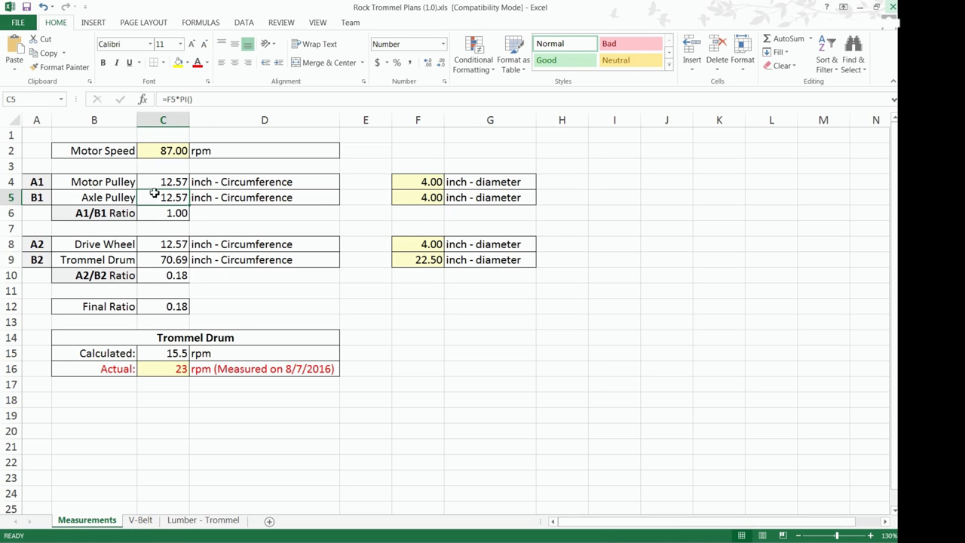
click(152, 184)
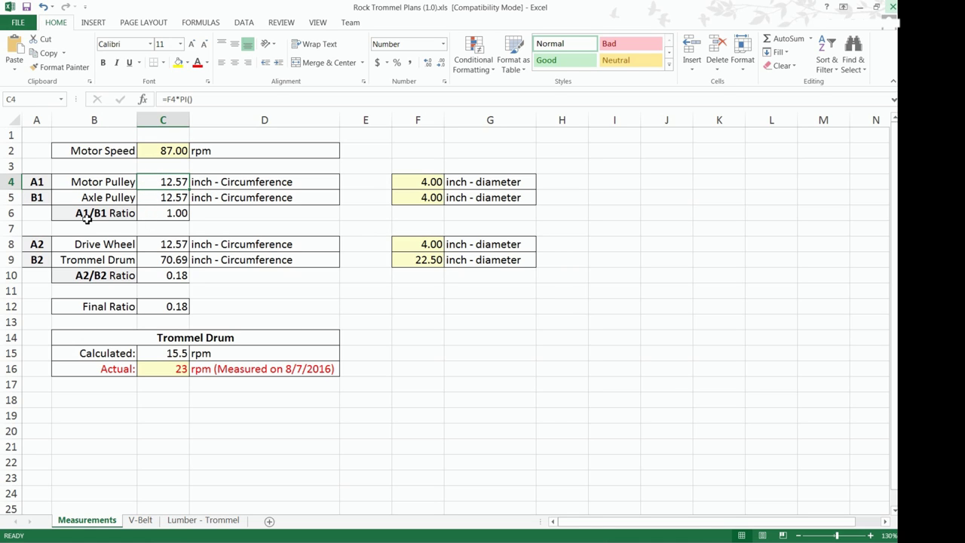
click(158, 216)
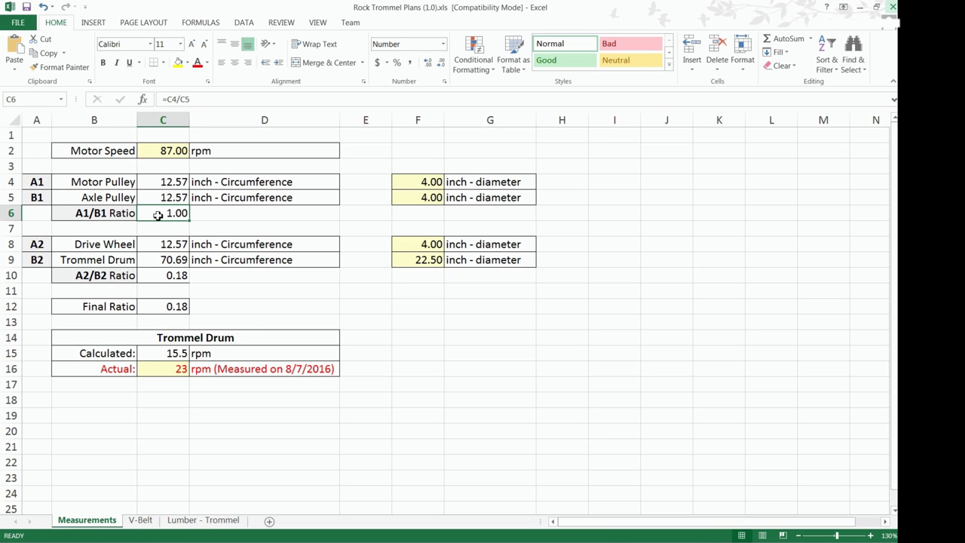
click(158, 215)
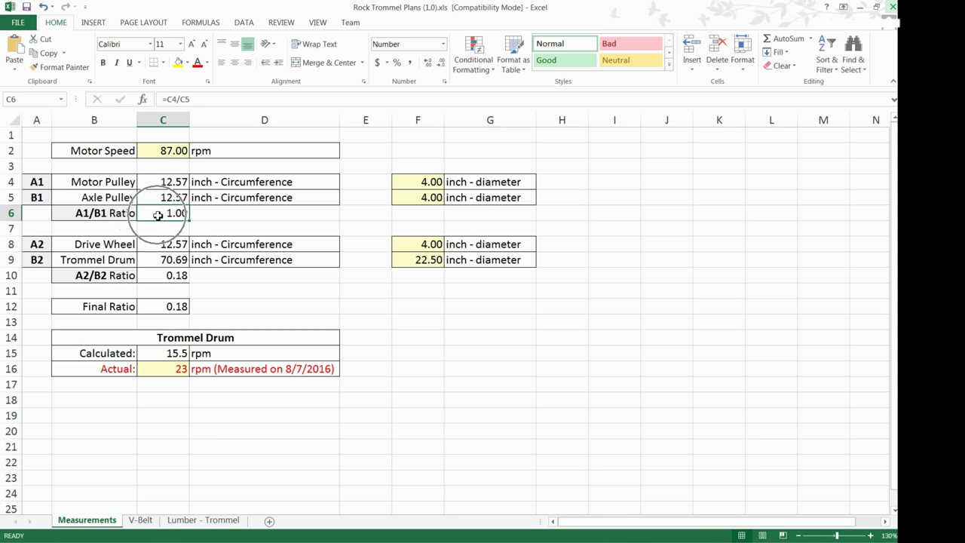
click(153, 358)
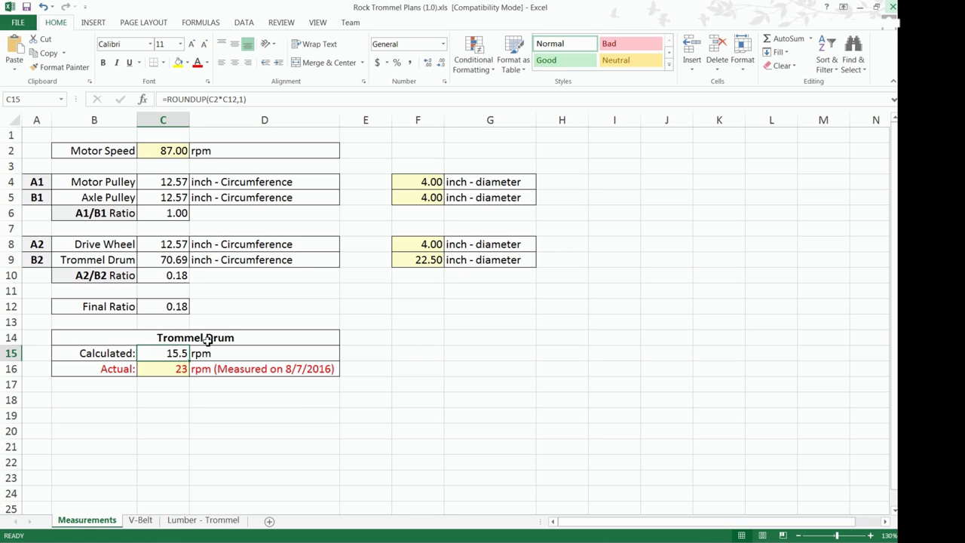
- Set both the motor pulley and axle pulley diameters to 2 inches
click(409, 185)
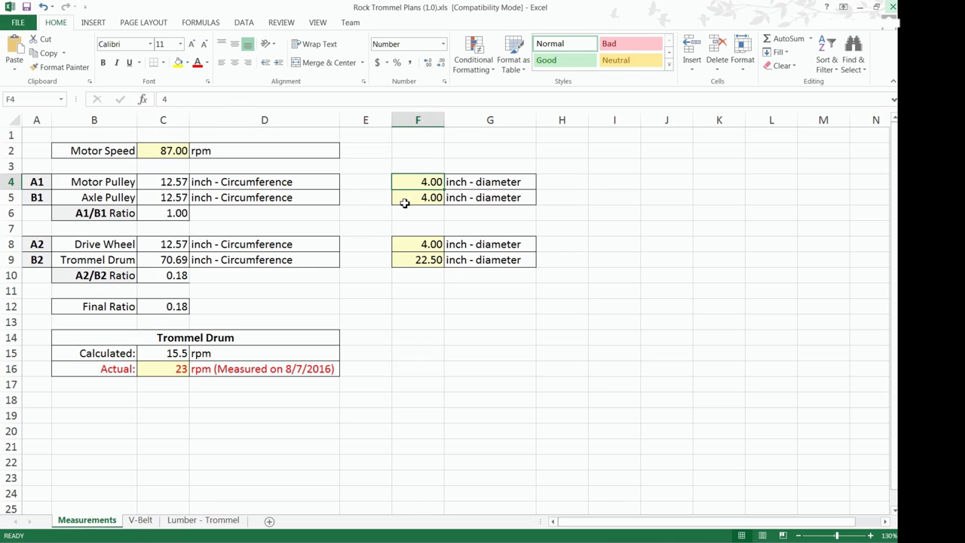
text(2)
key(Return)
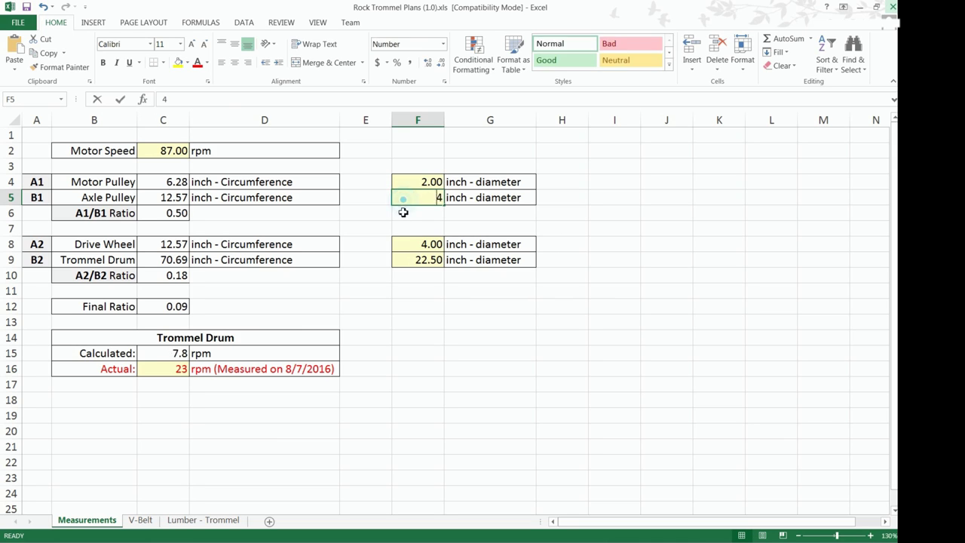
text(2)
key(Return)
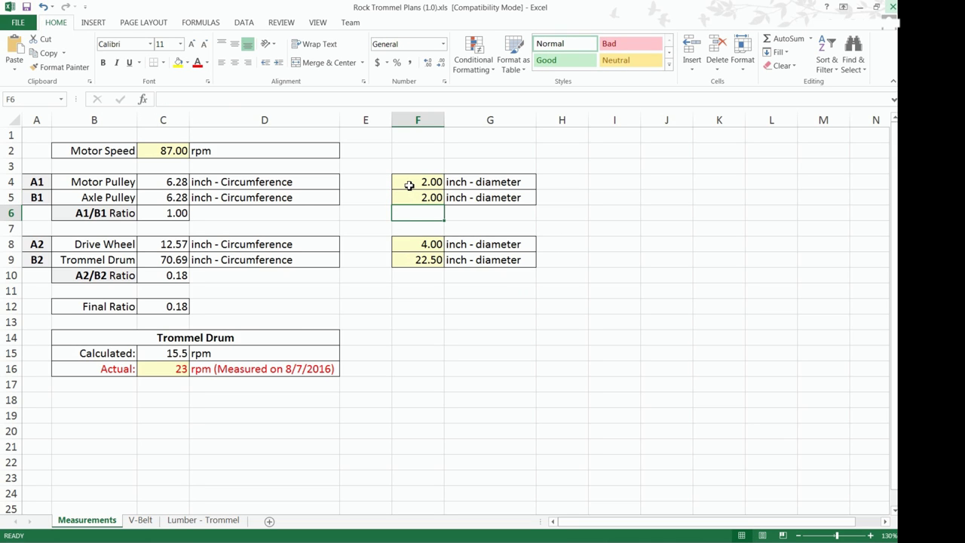
- Set both the motor pulley and axle pulley diameters to 10 inches
click(410, 186)
text(10)
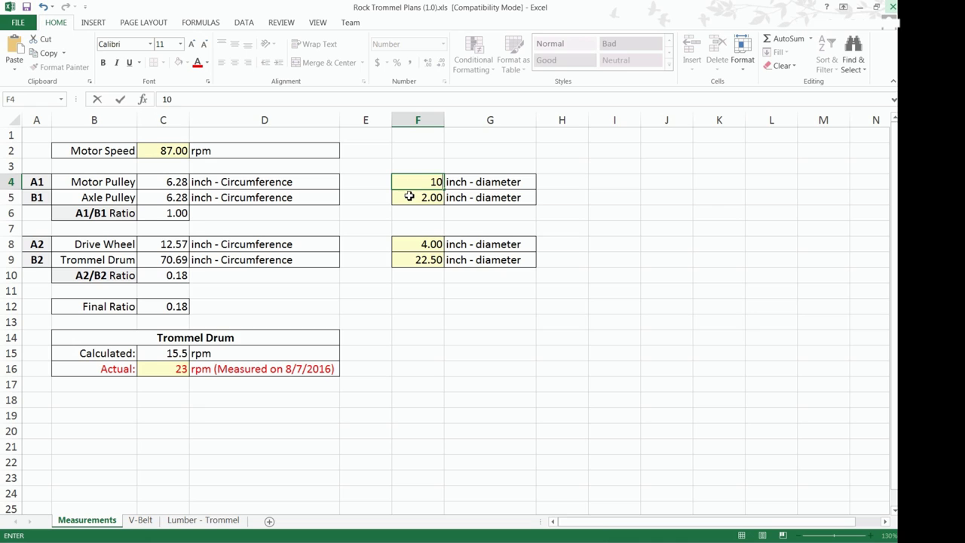
key(Return)
text(10)
key(Return)
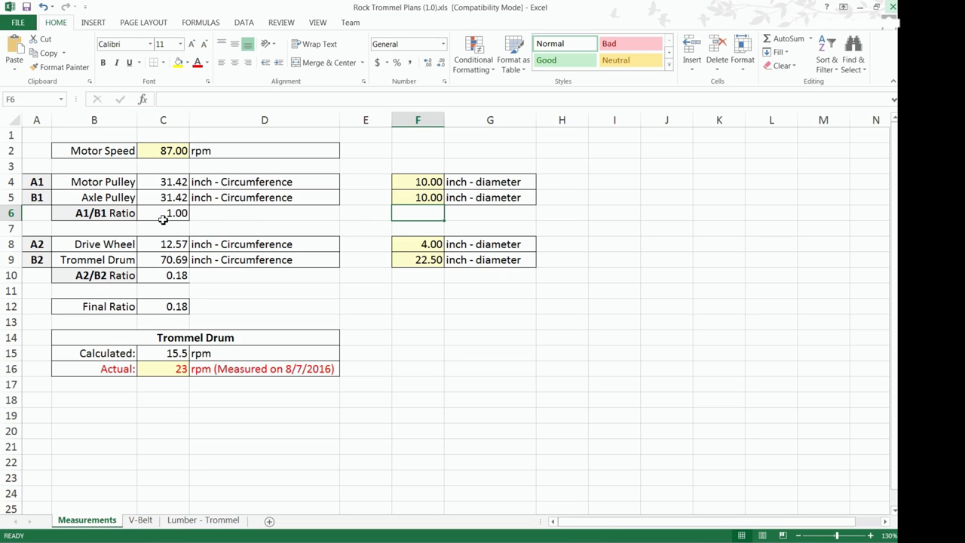
- Inspect the formulas behind the final ratio and the calculated trommel drum speed without changing them
click(143, 354)
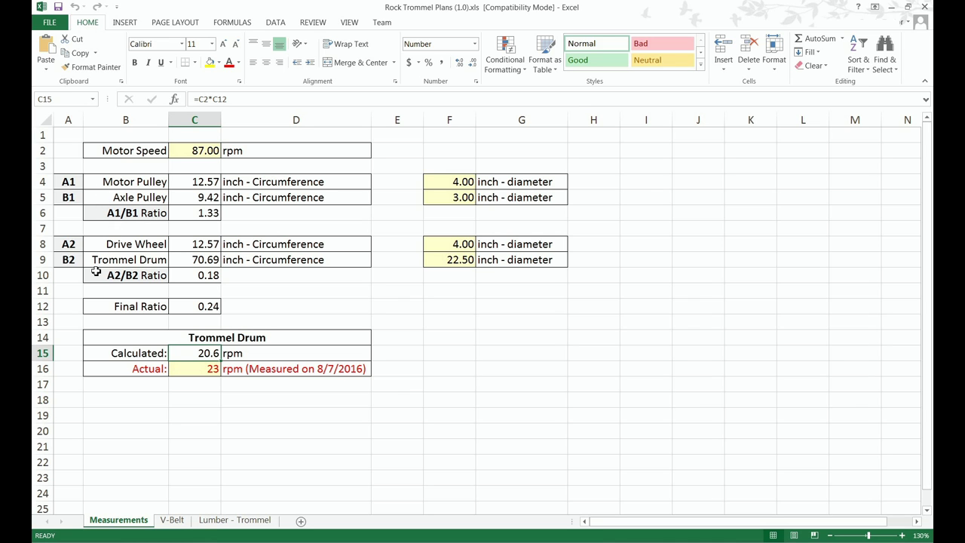
click(191, 310)
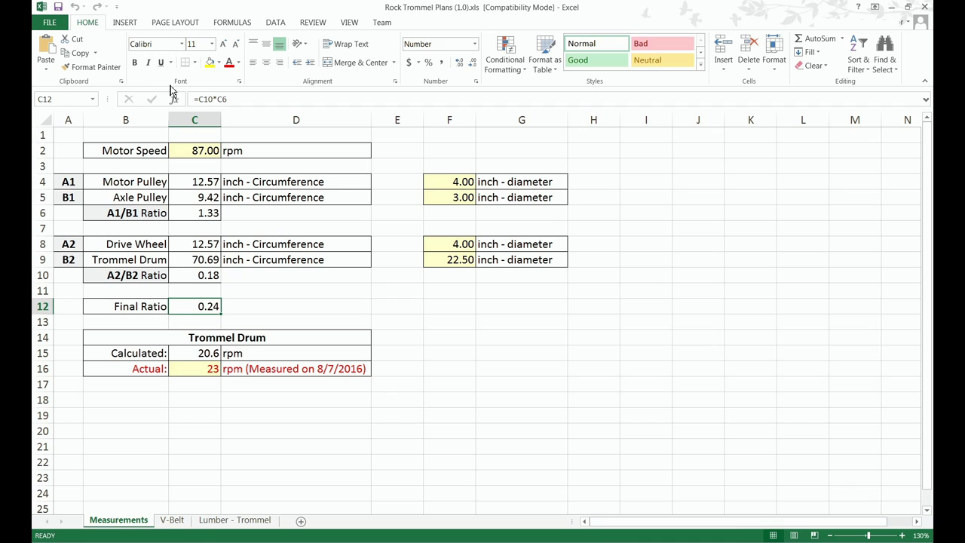
click(214, 98)
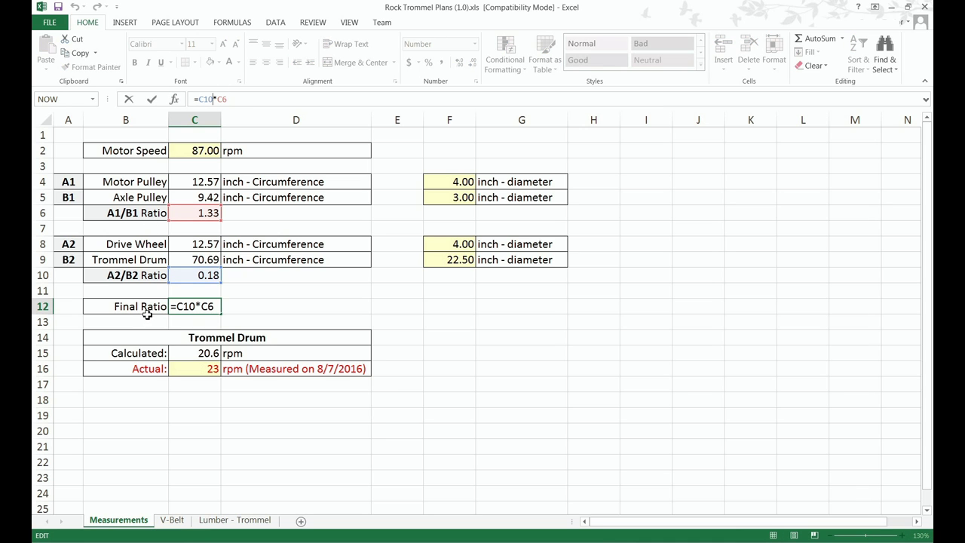
key(Escape)
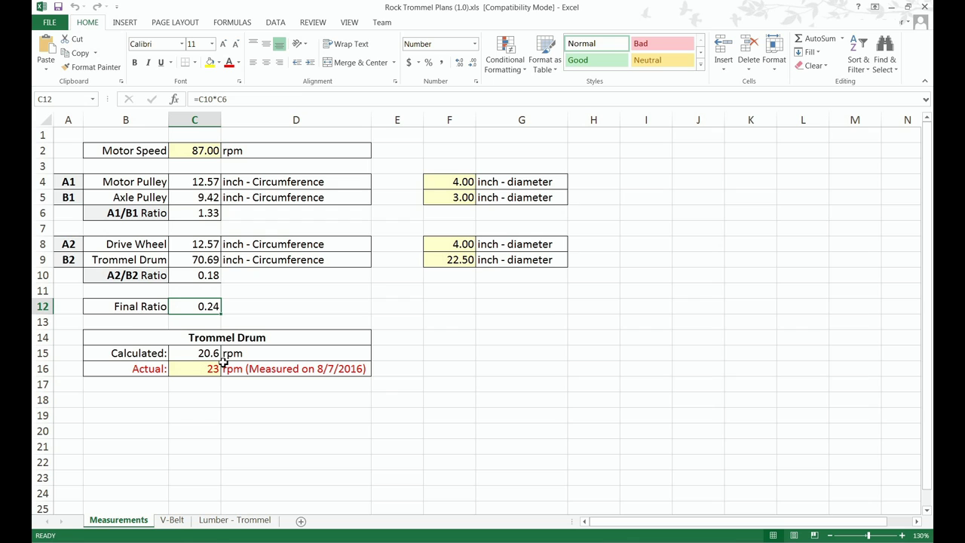
click(181, 353)
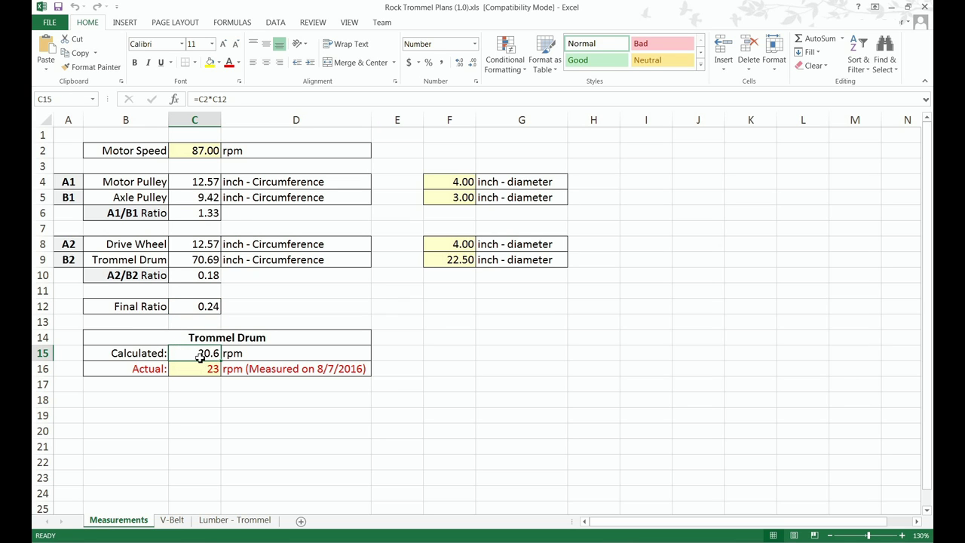
click(215, 97)
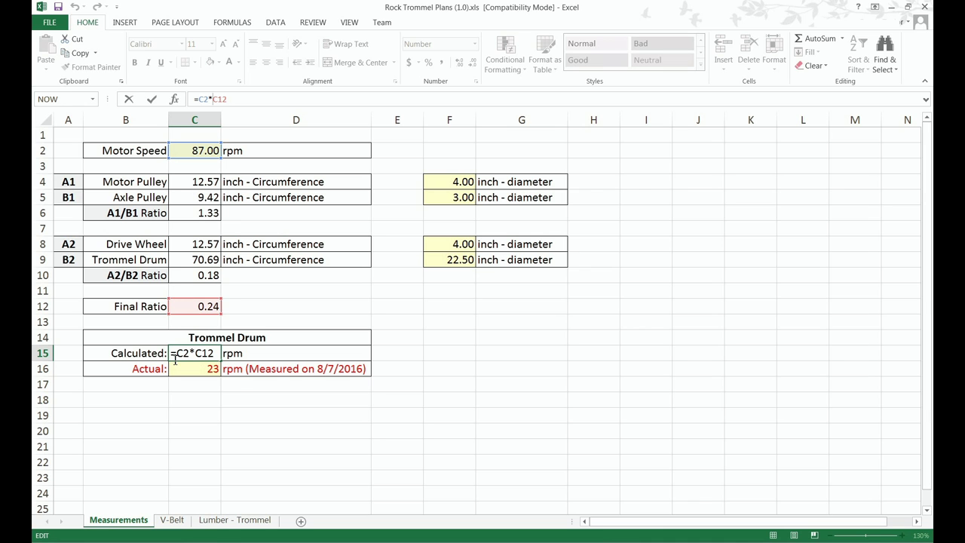
key(Escape)
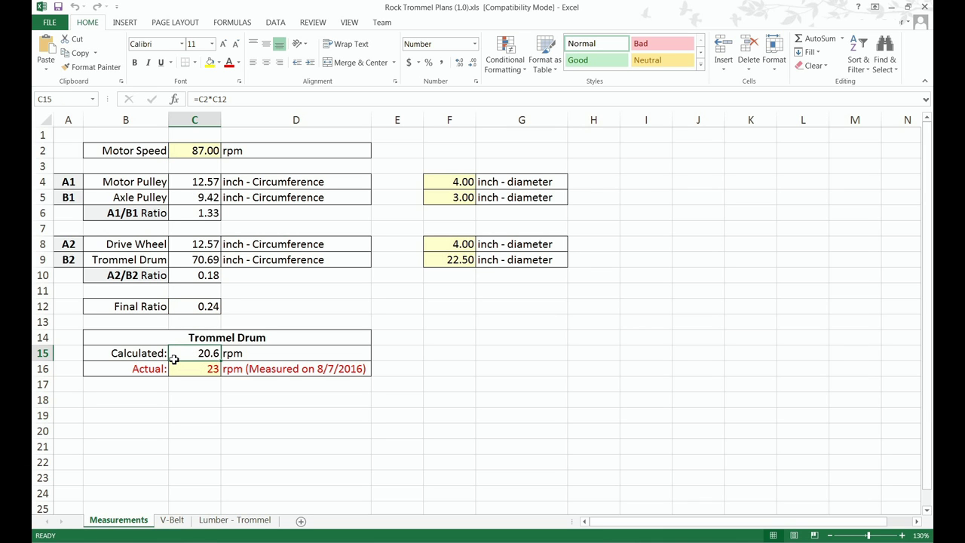
- Compare the actual measured trommel drum speed with the calculated speed
click(174, 364)
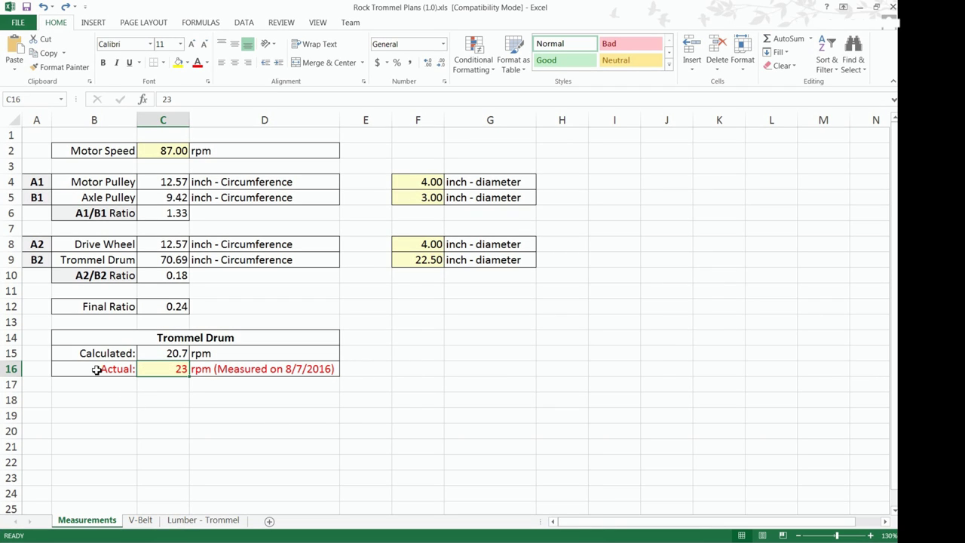
drag(68, 369, 216, 370)
click(188, 383)
click(155, 370)
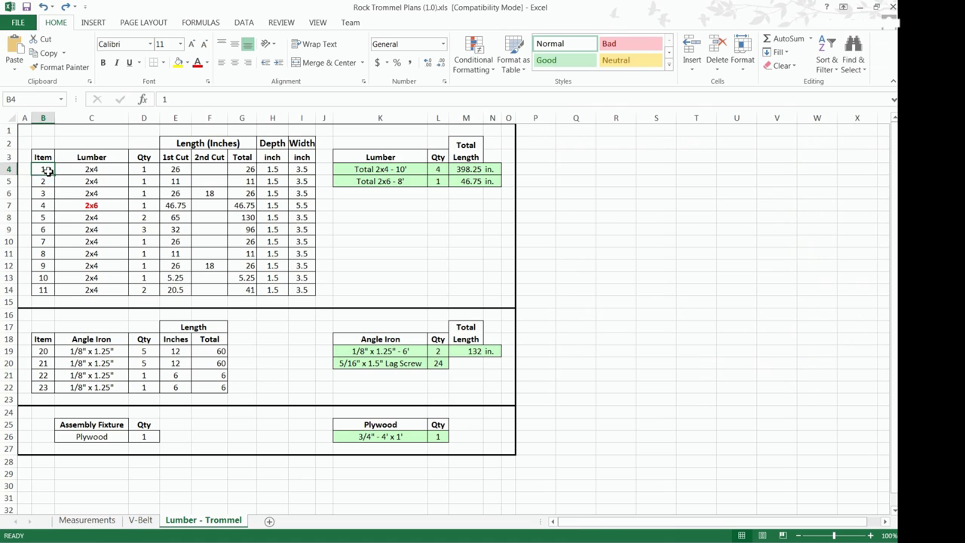
- Review the lumber types, including the 2x6 item, and the angle iron items listed on the Lumber - Trommel sheet
drag(75, 170, 86, 204)
click(86, 206)
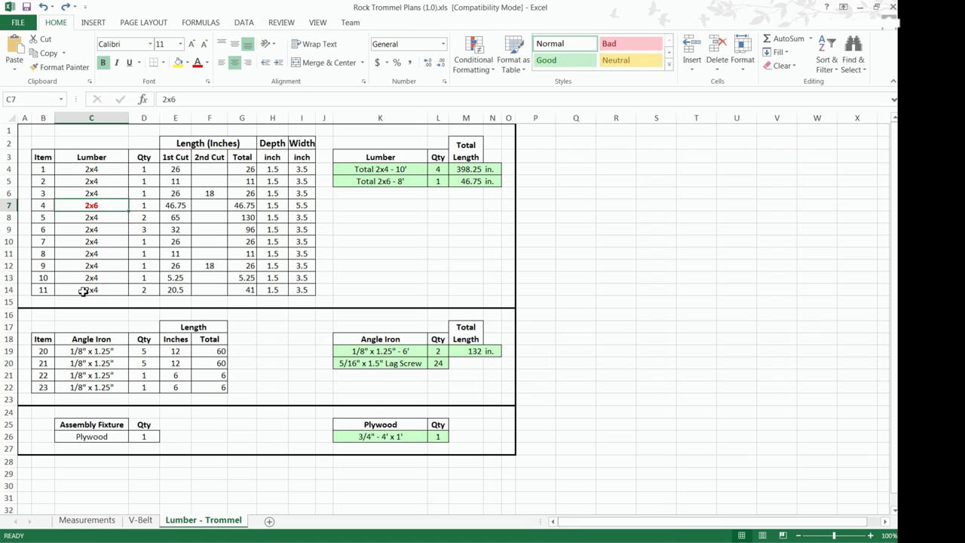
click(72, 339)
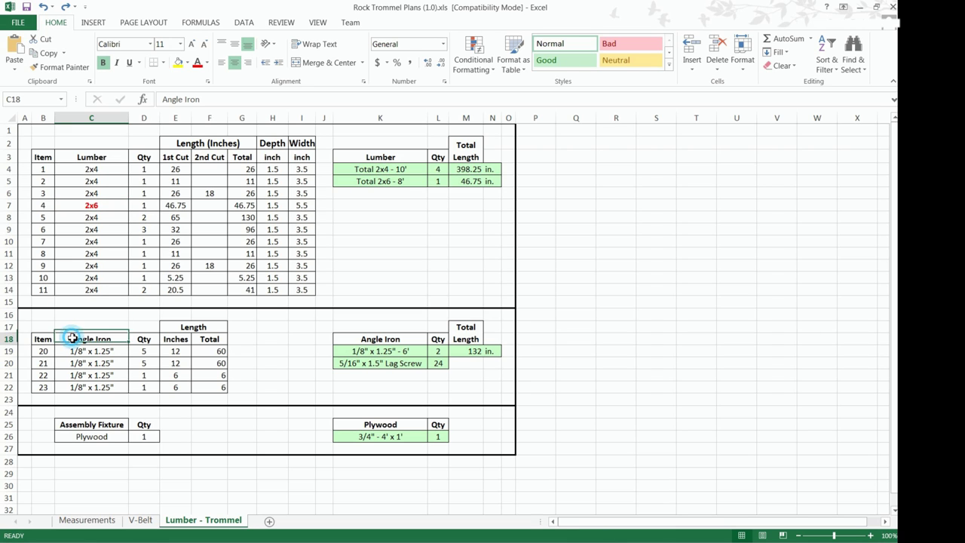
drag(75, 340, 79, 385)
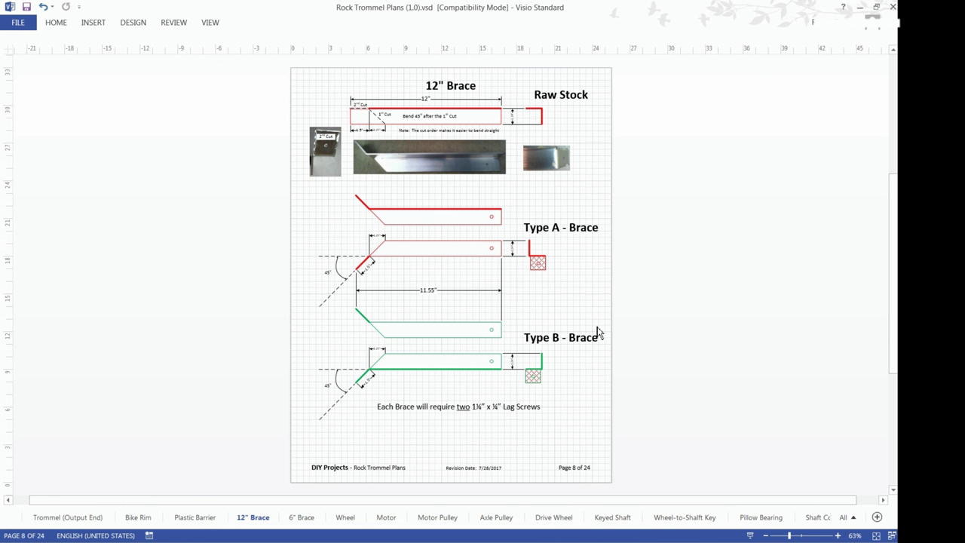
- Look at the 12" Brace raw stock picture in the Visio plans, then return to the Lumber - Trommel sheet in Excel
click(405, 174)
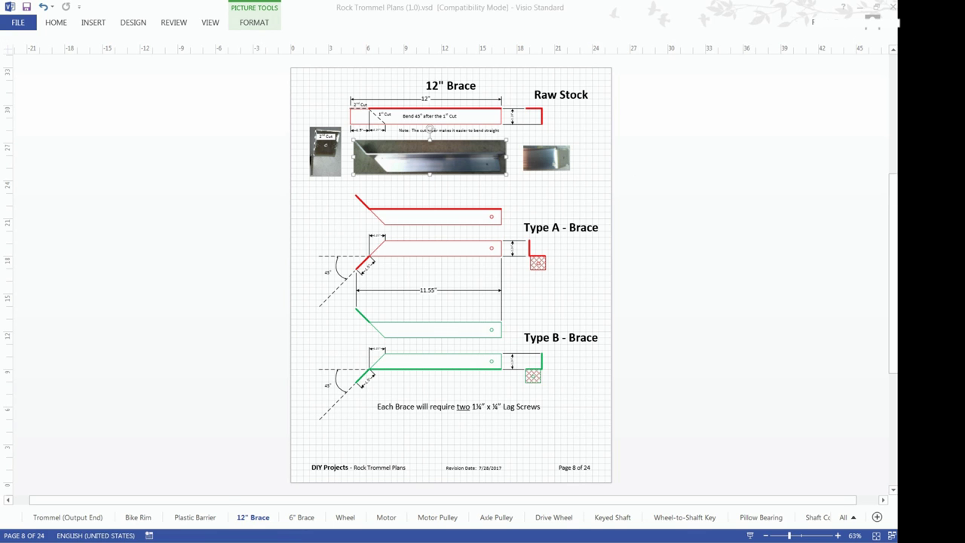
key(alt+Tab)
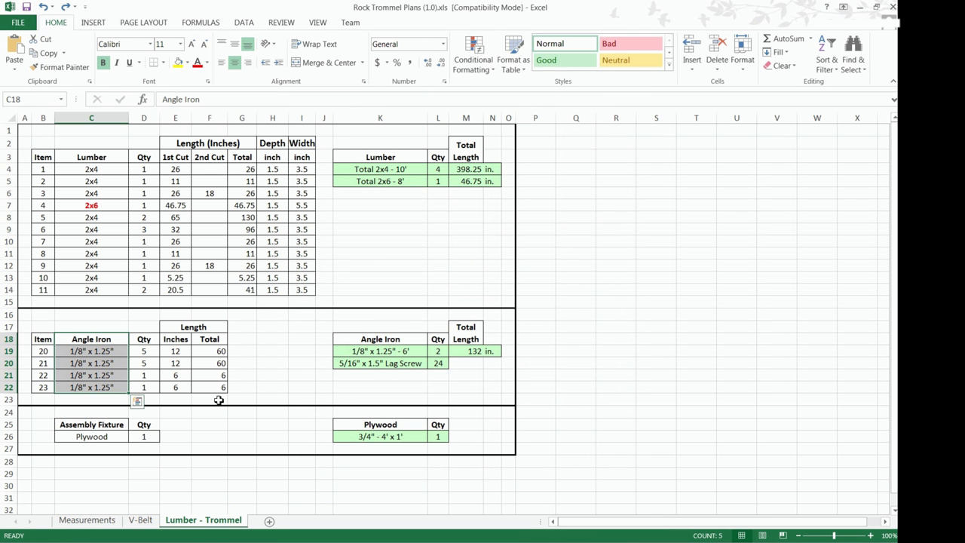
click(219, 400)
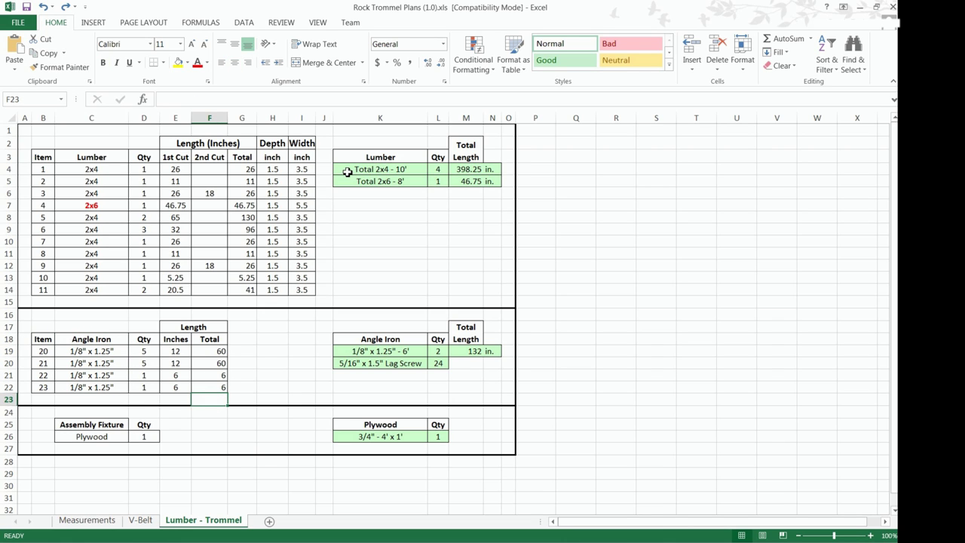
- Review the purchase list quantities for the 2x4 and 2x6 lumber, the 1/8" x 1.25" angle iron and the lag screws
drag(362, 169, 381, 186)
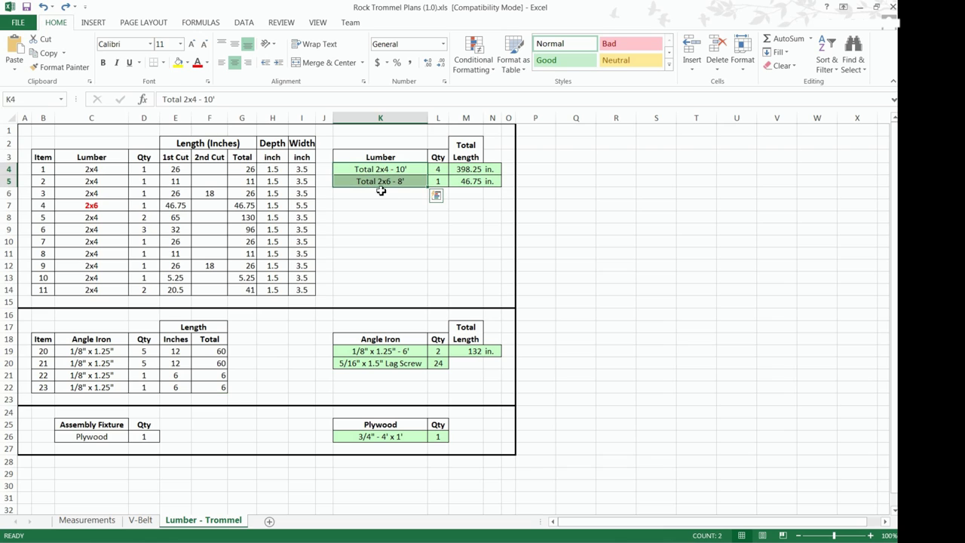
click(415, 173)
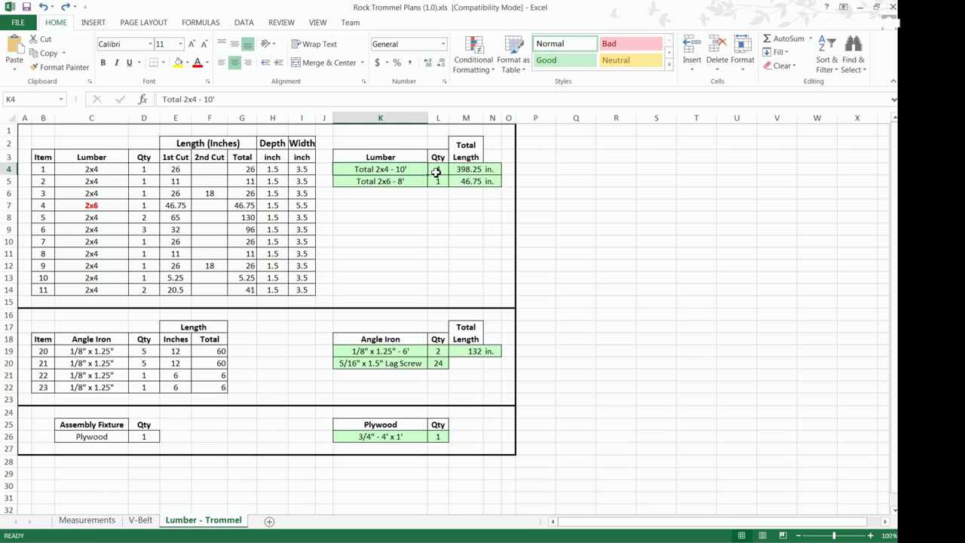
click(436, 171)
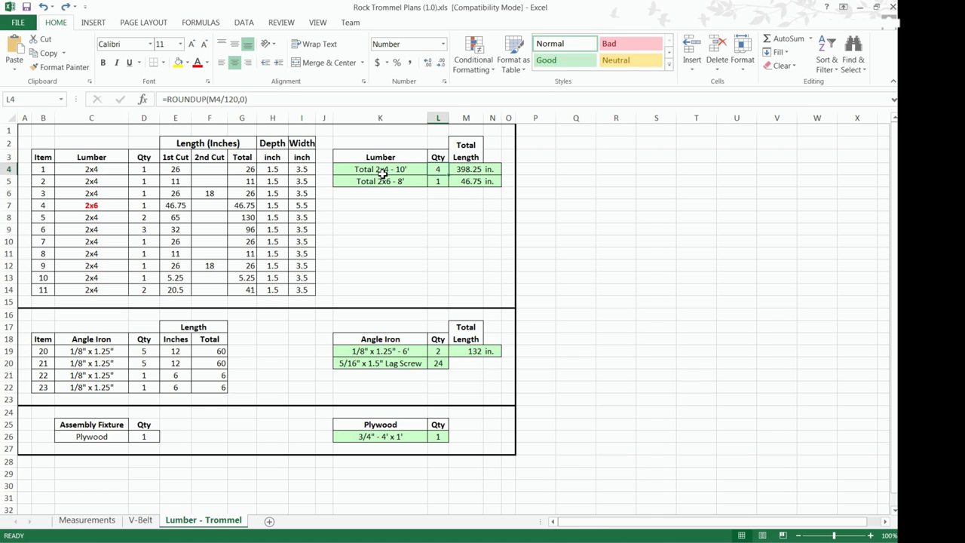
click(371, 182)
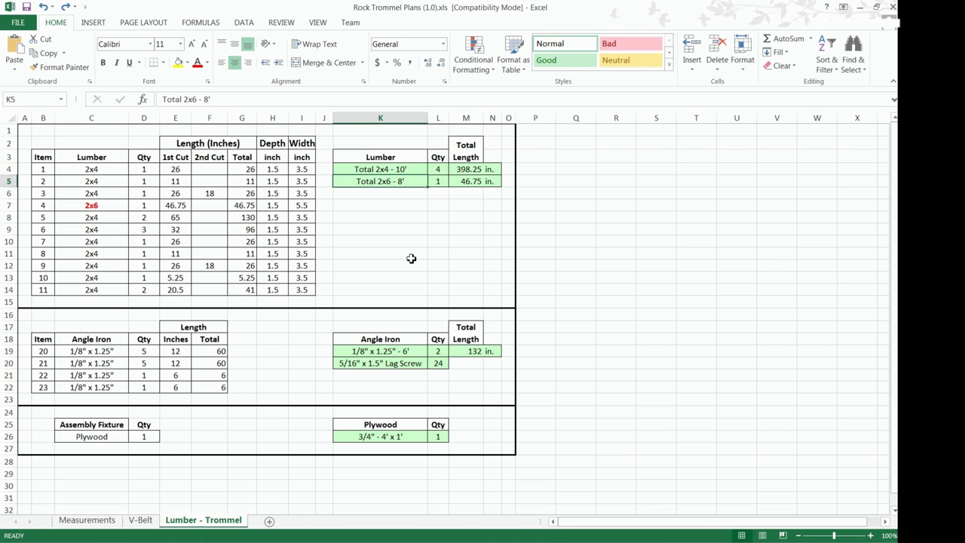
click(360, 354)
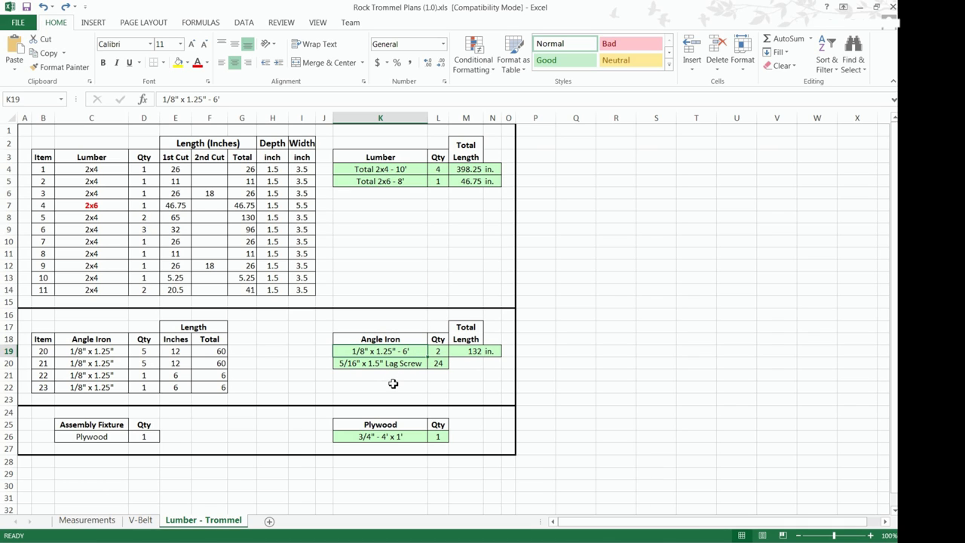
click(371, 376)
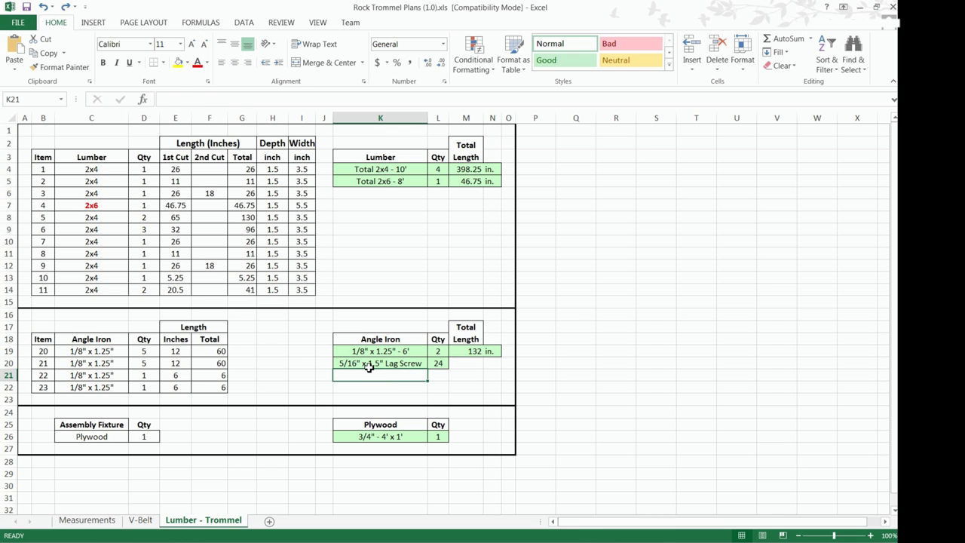
click(369, 366)
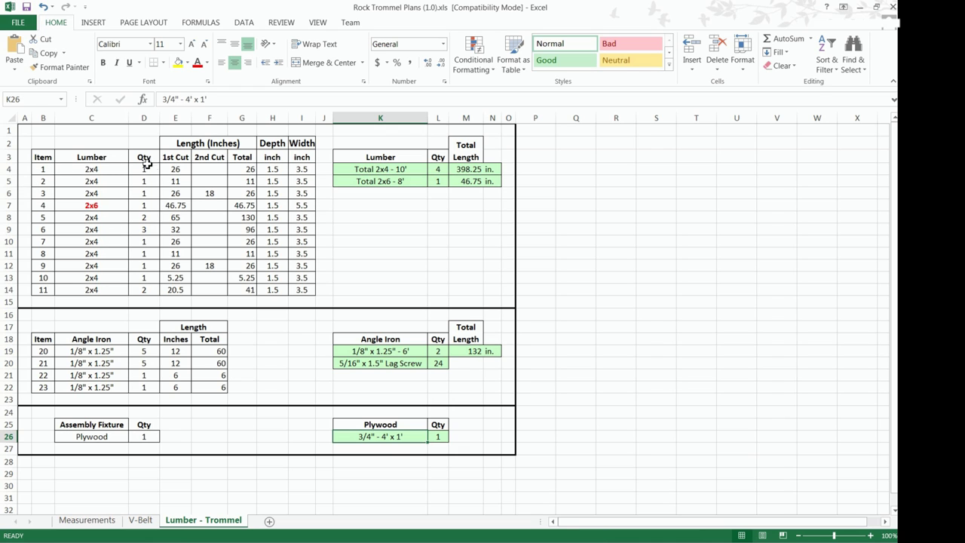
- Examine the 1st Cut lengths of all lumber items against the 2nd Cut column
drag(175, 167, 181, 289)
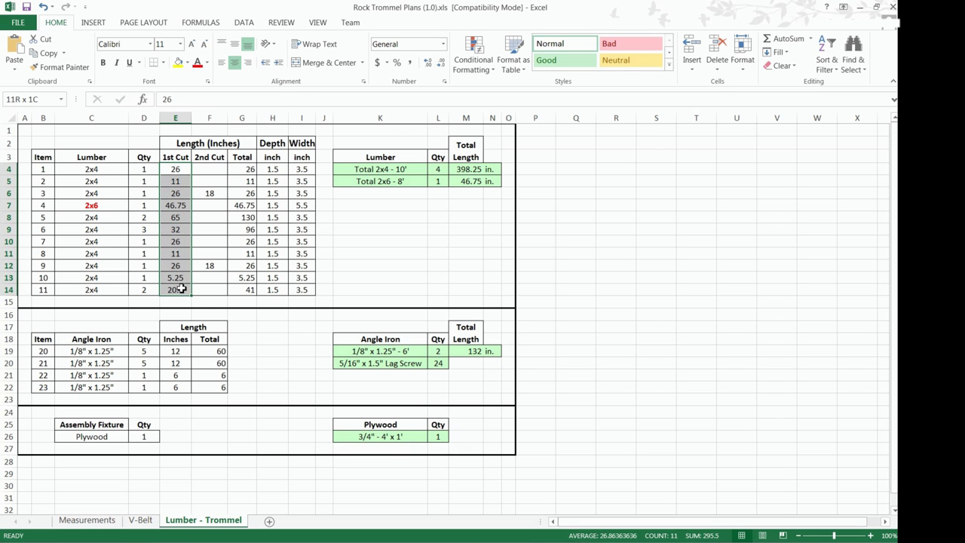
click(181, 158)
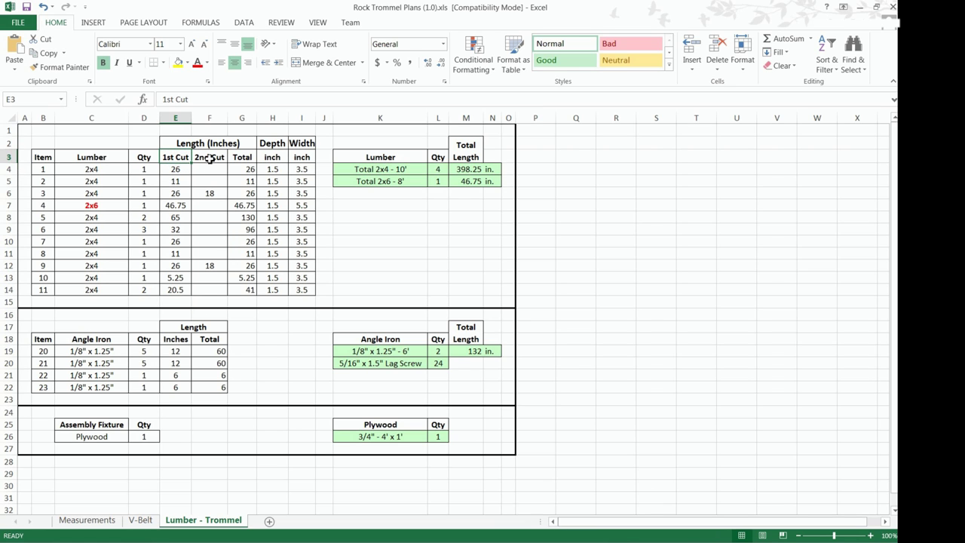
click(210, 158)
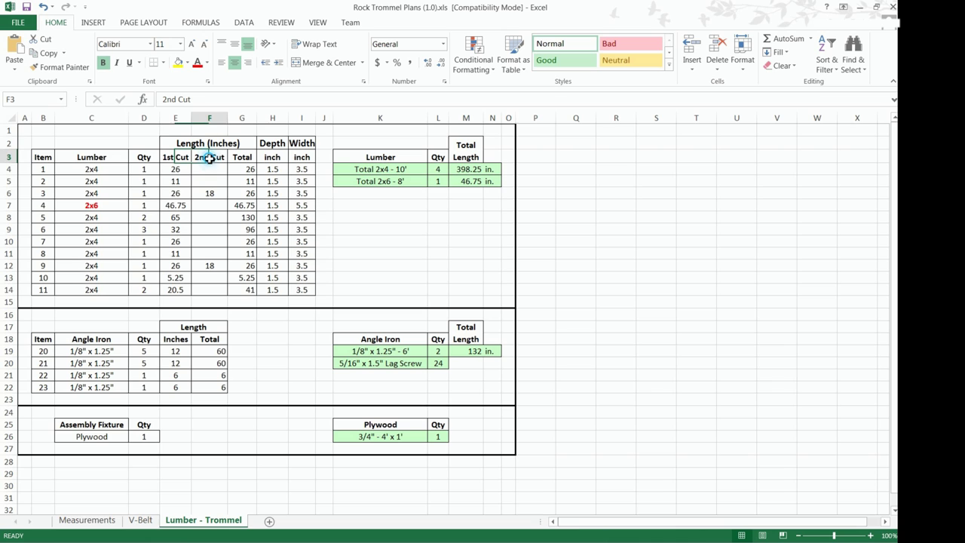
click(171, 195)
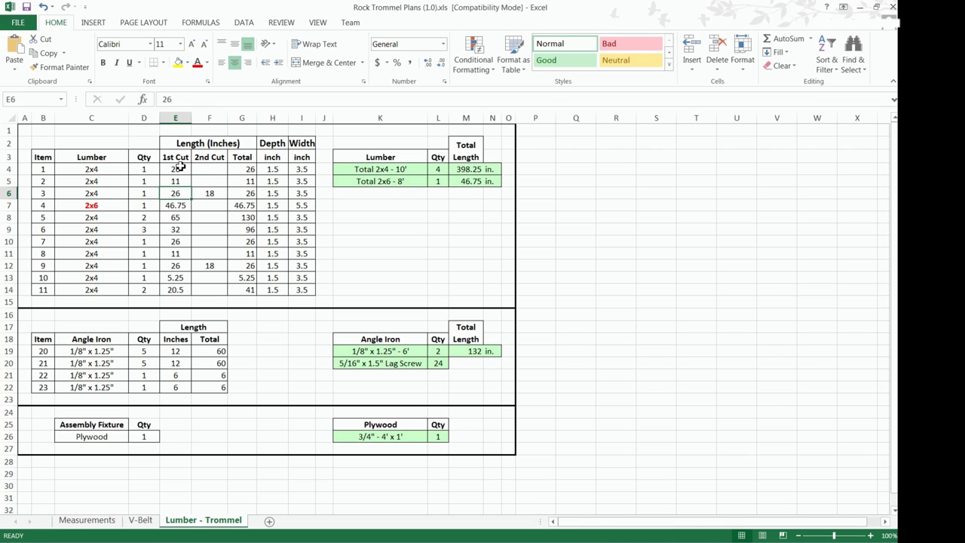
drag(177, 158, 179, 290)
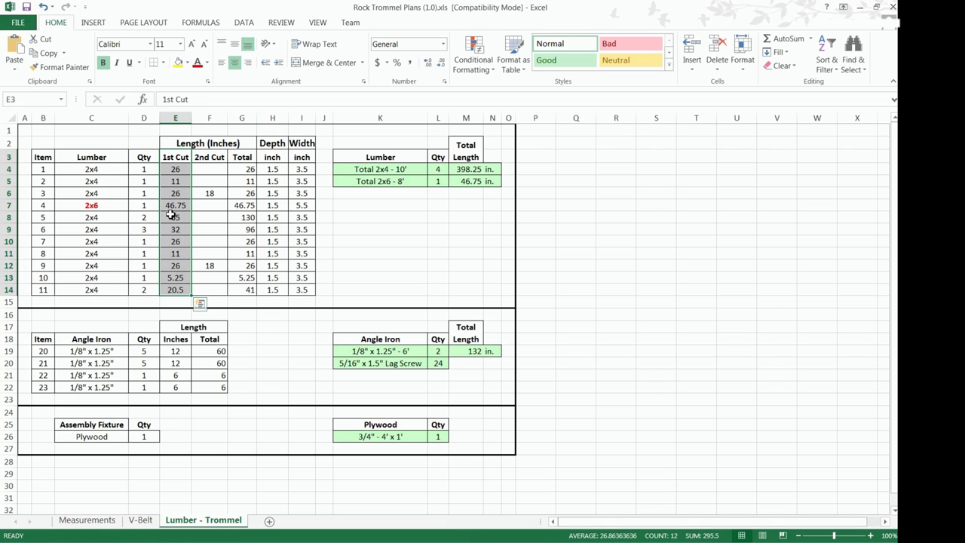
- Examine the cut list rows for items 3 and 9 and their 2nd Cut lengths
drag(37, 193, 208, 193)
drag(49, 266, 205, 262)
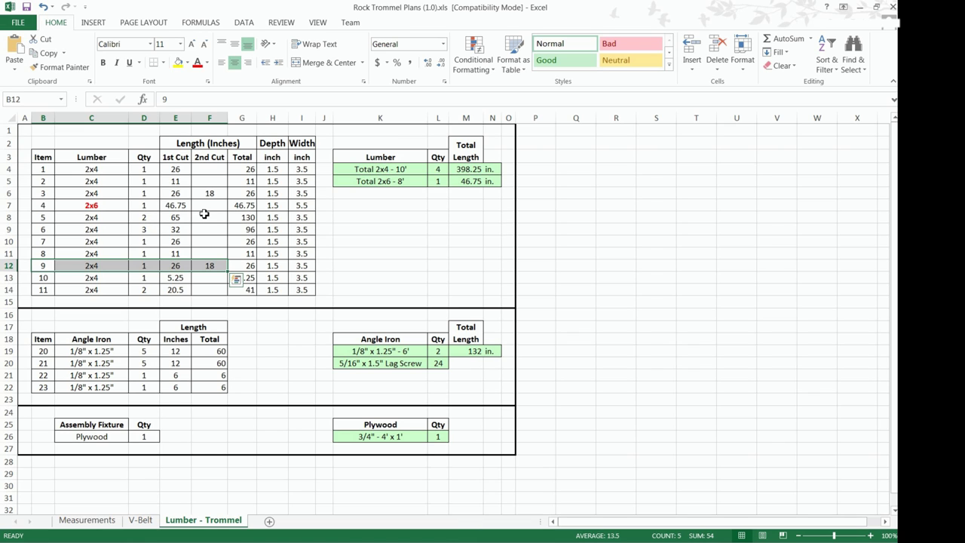
click(206, 195)
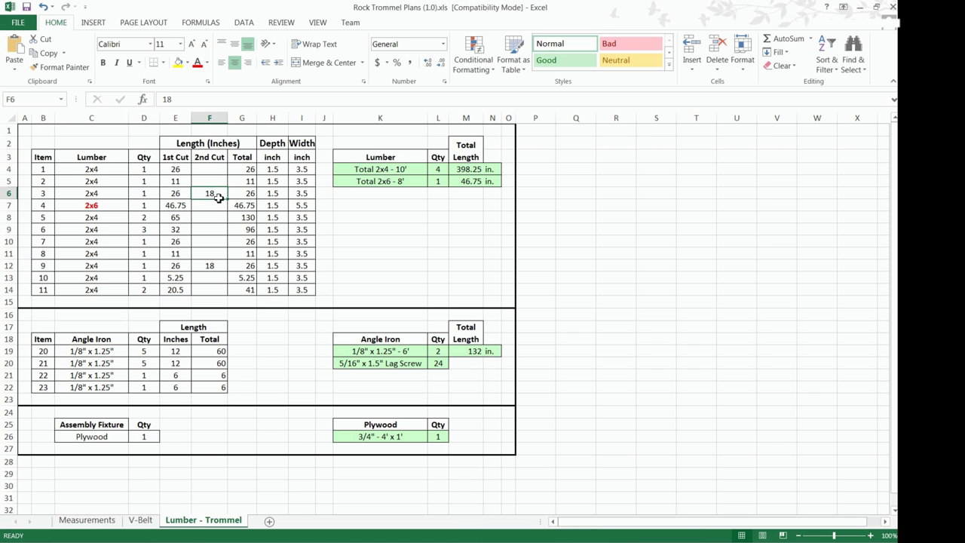
click(215, 266)
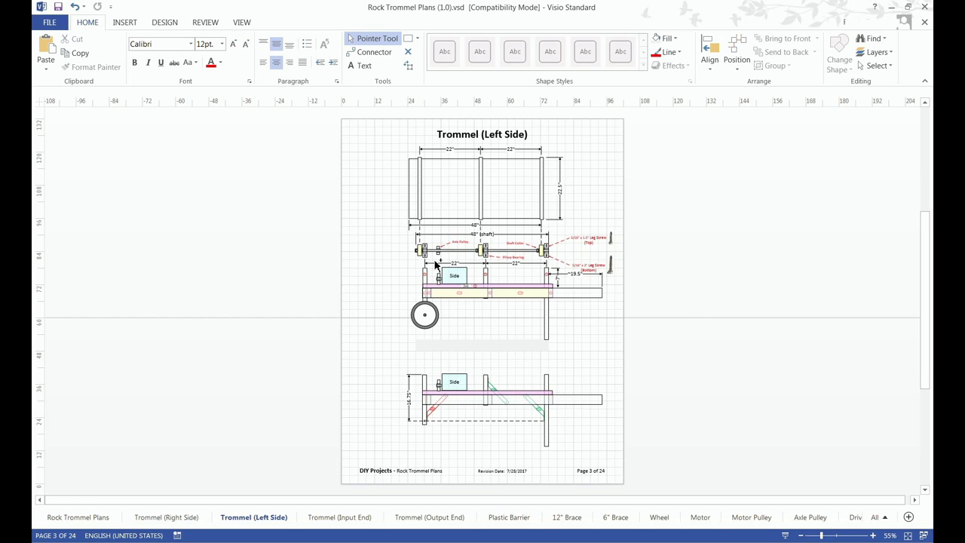
- On the Trommel (Left Side) page in Visio, move the wheel sideways clear of leg 9
ctrl+scroll(424, 270, up, 3)
ctrl+scroll(424, 270, up, 2)
drag(383, 425, 279, 426)
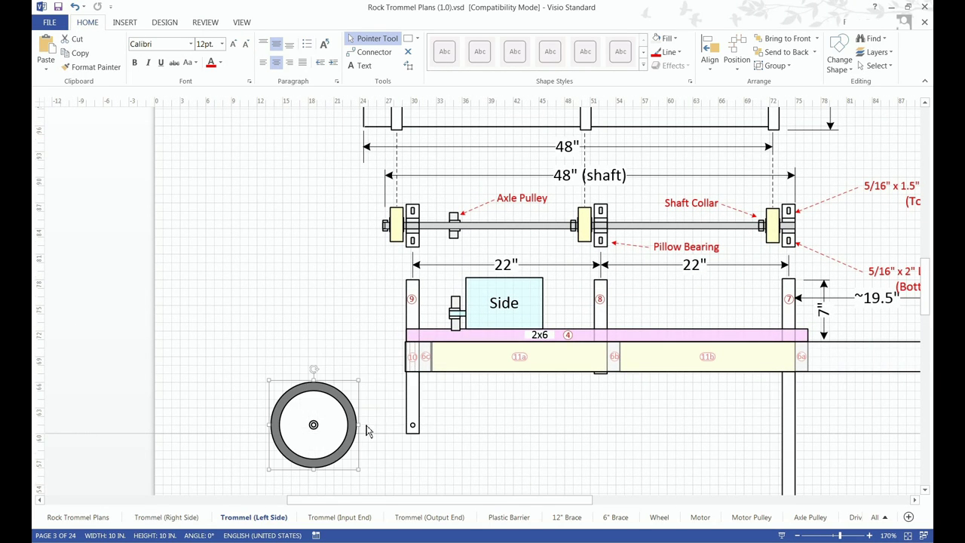
- Lengthen leg 9 downward to a height of 26 in, ending level with the foot of leg 7
scroll(377, 422, down, 3)
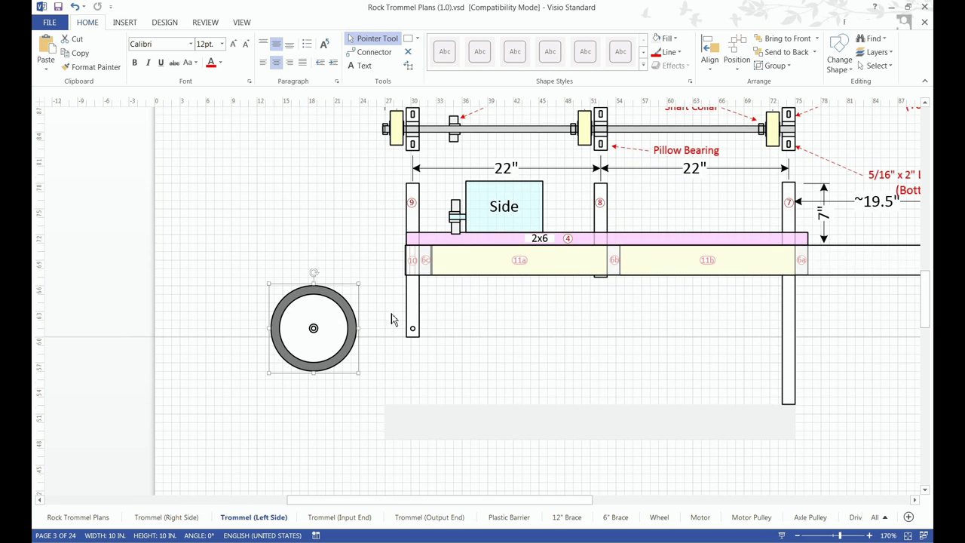
click(392, 309)
click(412, 336)
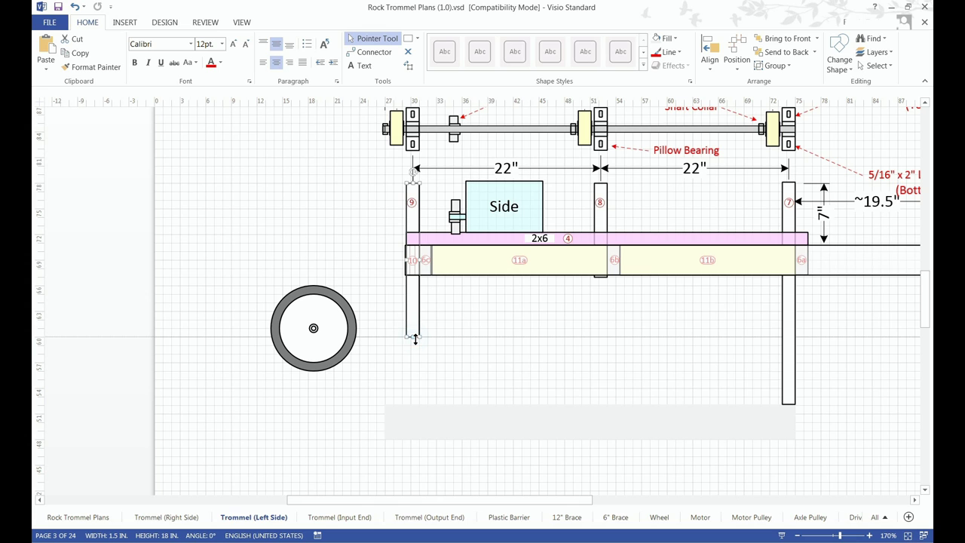
drag(413, 337, 413, 405)
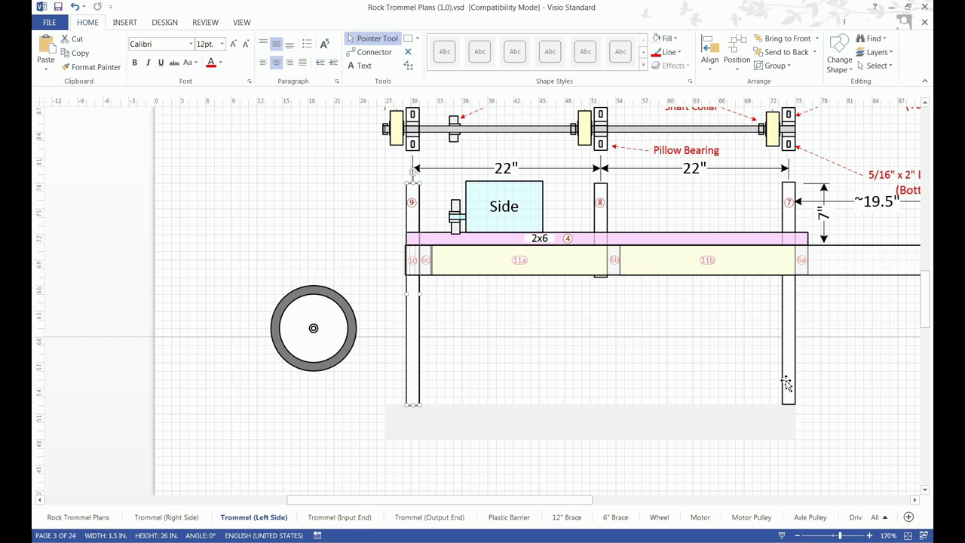
scroll(664, 386, right, 5)
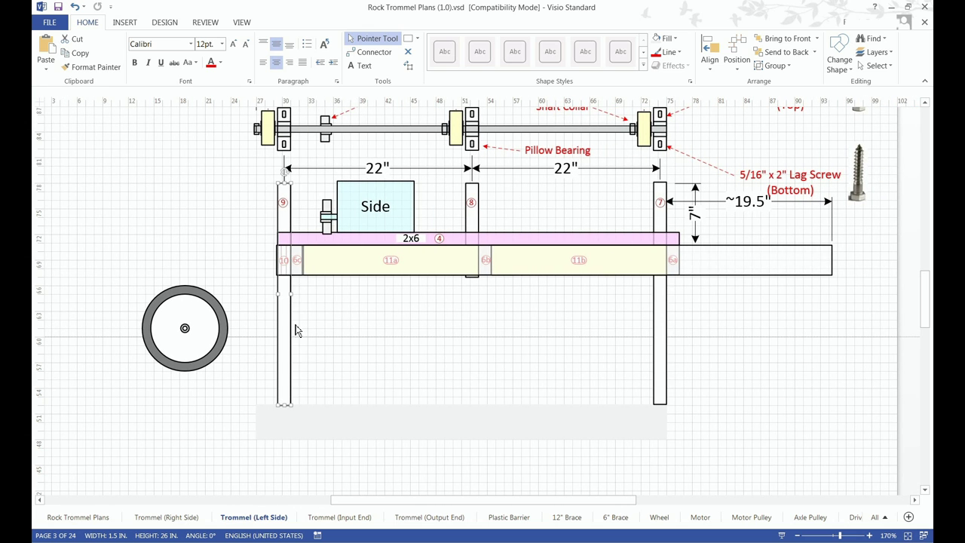
- Compare leg 9 in the Visio drawing with the frame photo and with item 9's row in the Excel cut list
key(alt+Tab)
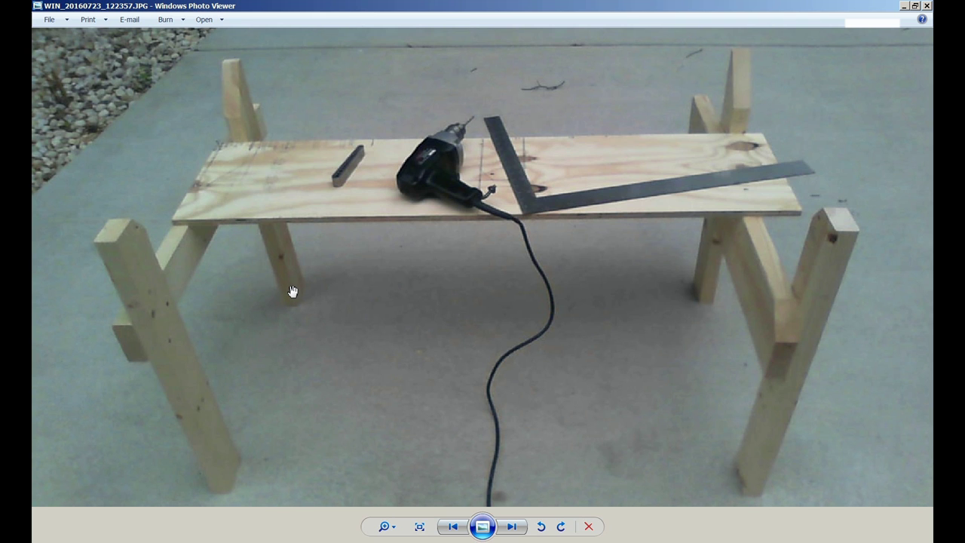
key(alt+Tab)
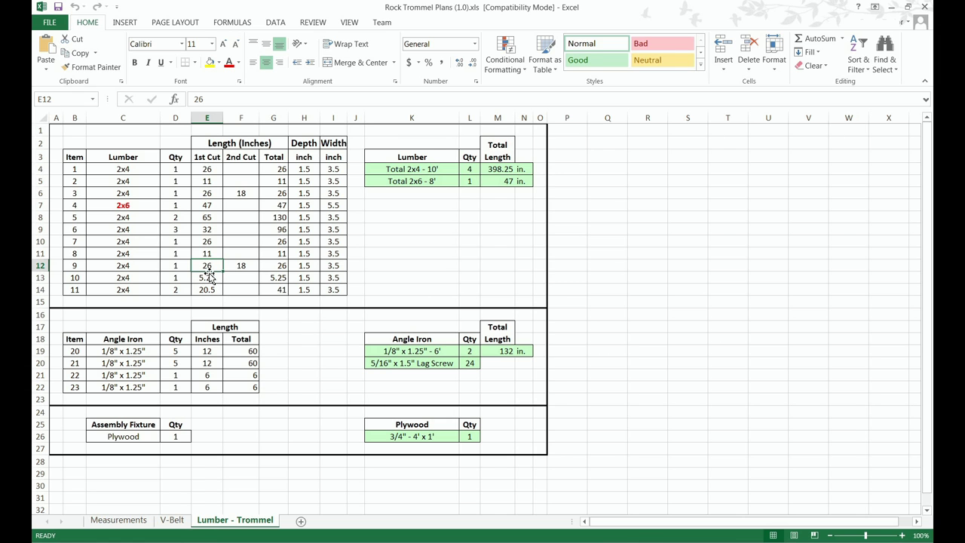
key(alt+Tab)
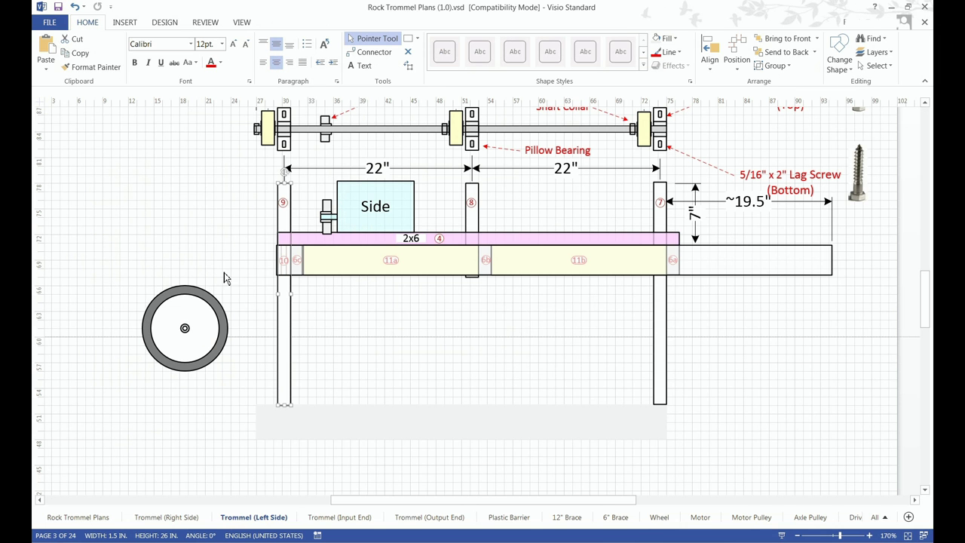
click(314, 359)
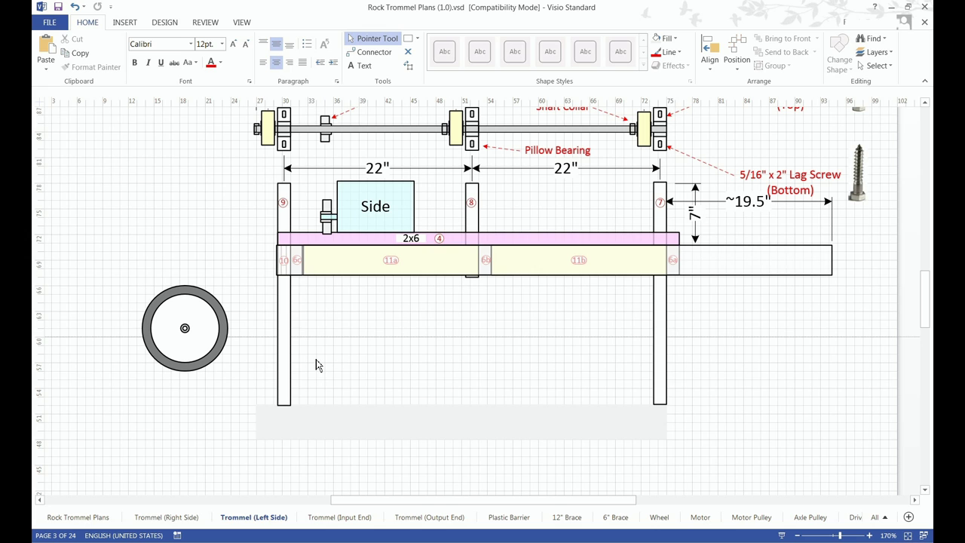
- Undo the lengthening of leg 9 and the wheel's move on the Trommel (Left Side) page, then deselect the wheel
scroll(316, 361, left, 3)
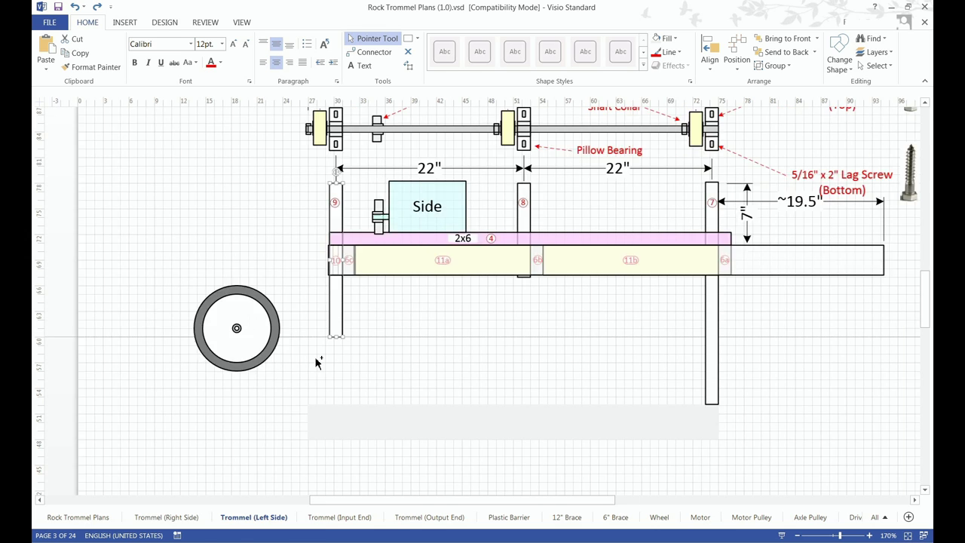
key(ctrl+z)
key(ctrl+z)
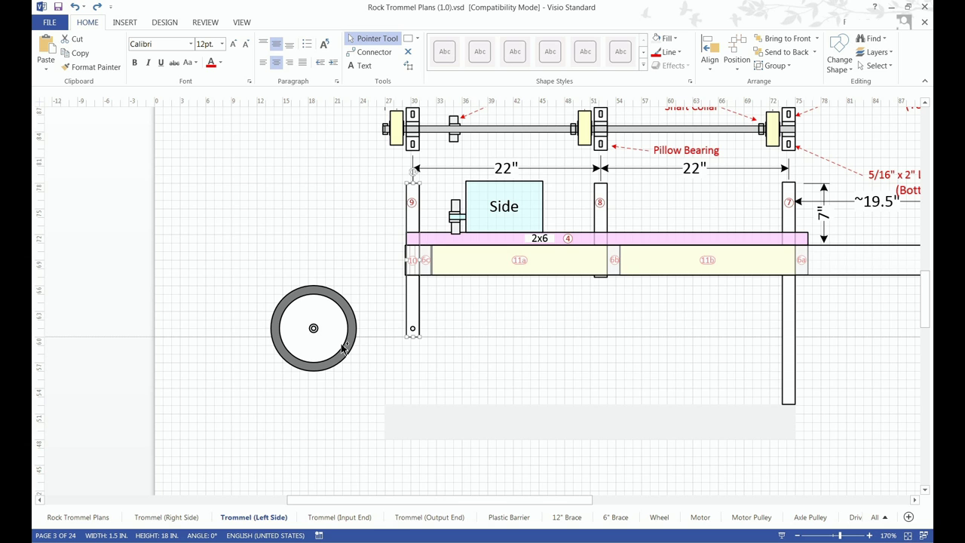
key(ctrl+z)
scroll(342, 351, right, 2)
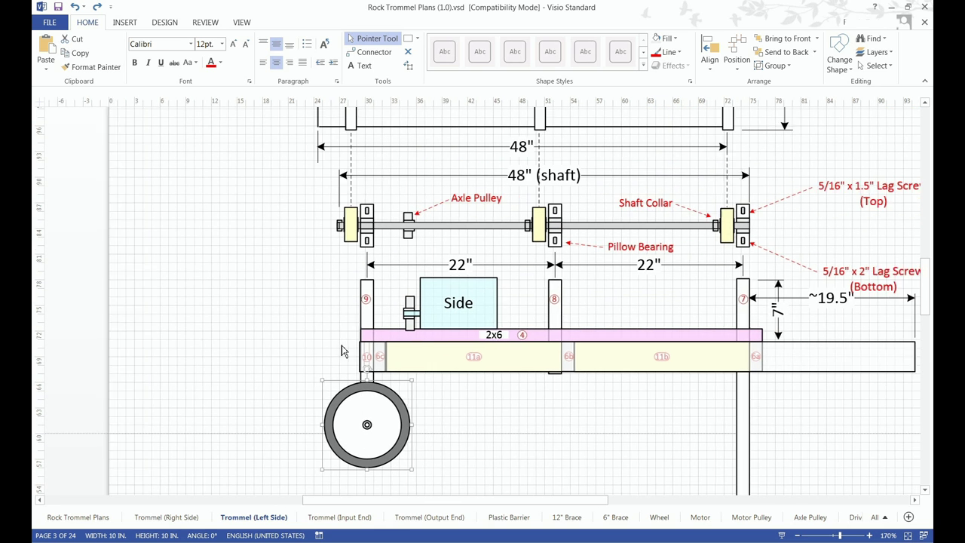
scroll(342, 348, down, 1)
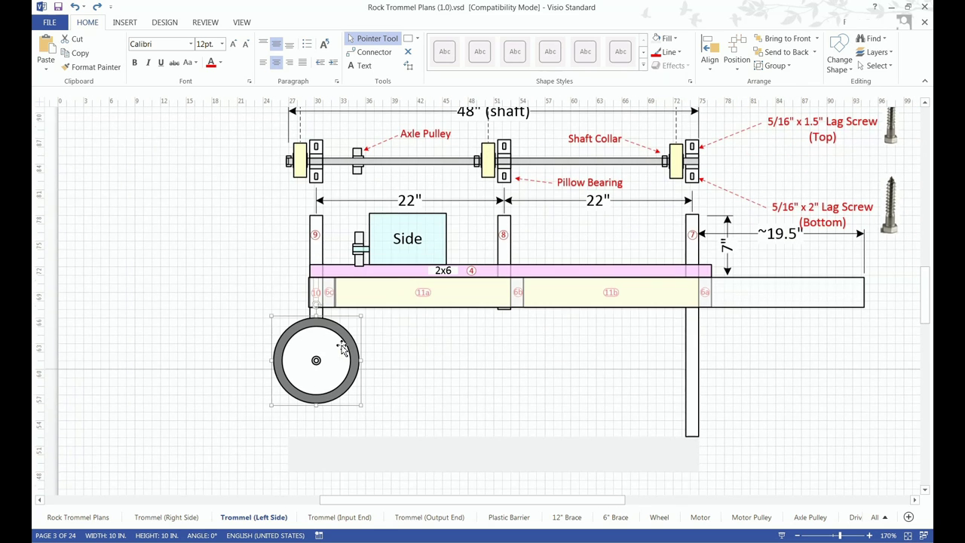
click(304, 418)
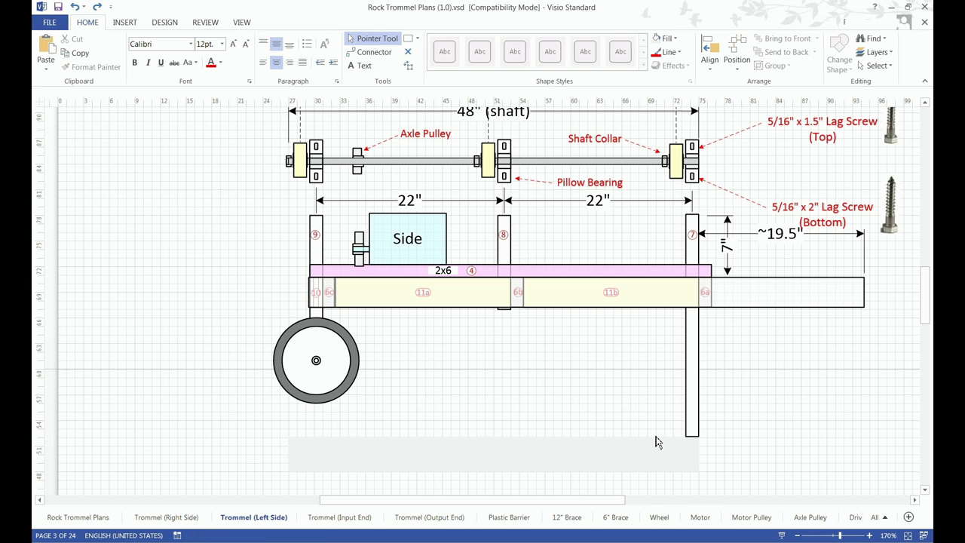
- On the Trommel (Right Side) page, select the dashed slope line between leg 1's foot and the wheel to examine the 5° angle
key(ctrl+Page_Up)
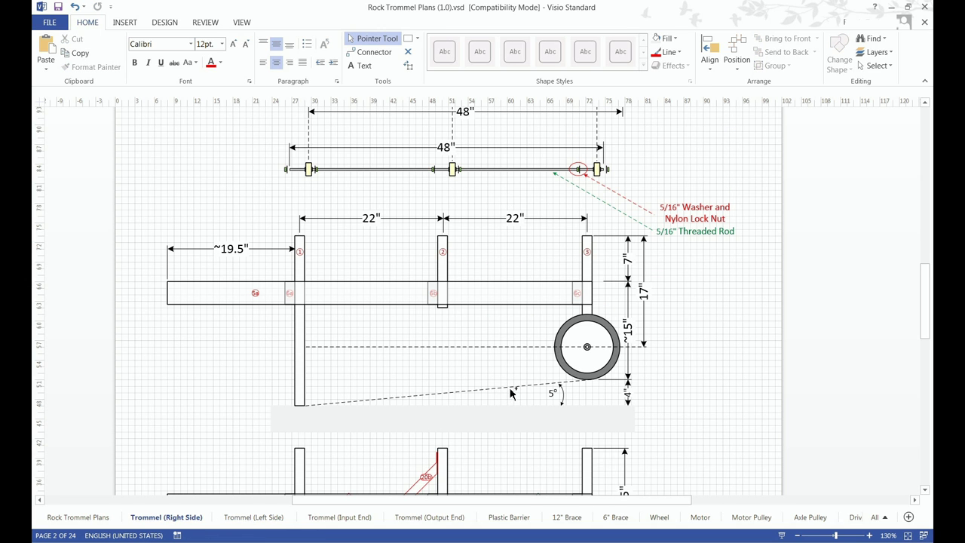
click(527, 389)
click(530, 386)
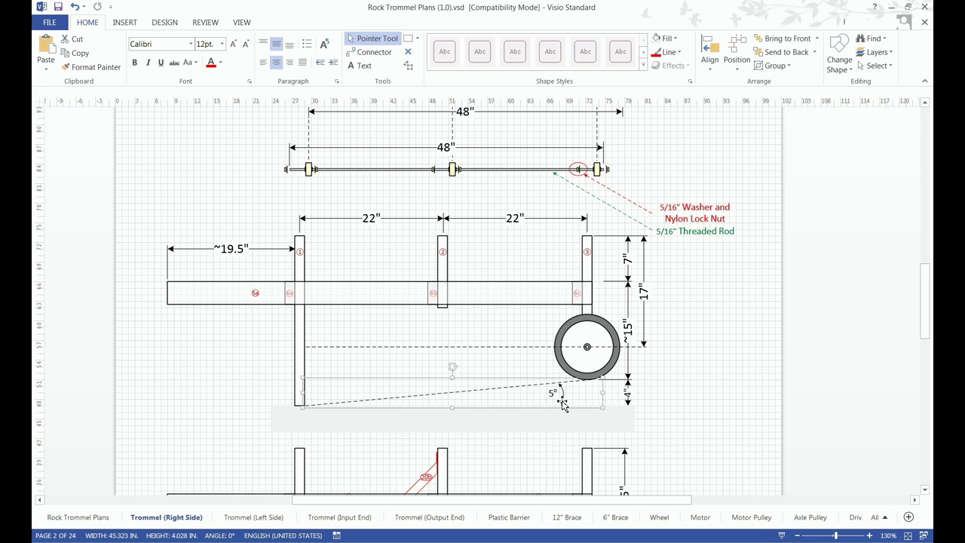
- Switch to the Lumber - Trommel sheet in Excel and highlight the lumber quantities in D3:D14
key(alt+Tab)
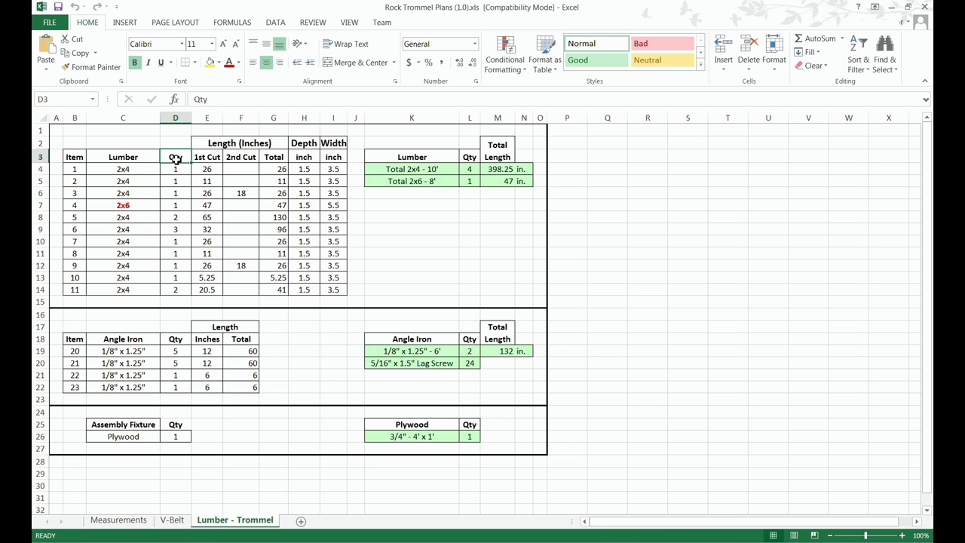
drag(175, 158, 171, 291)
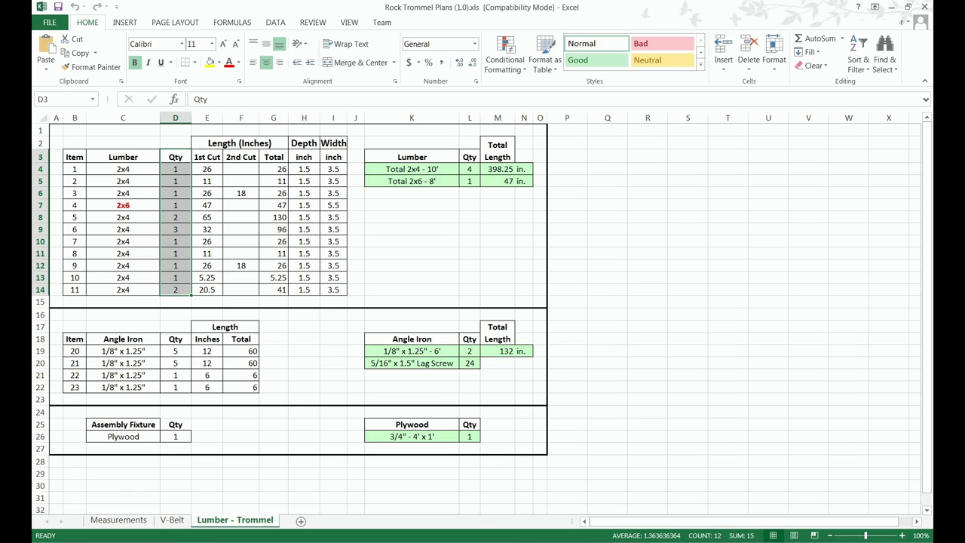
- On Visio's Trommel (Left Side) page, move board 5b down clear of boards 11a and 11b, and check 11a's length against the Excel cut list
key(alt+Tab)
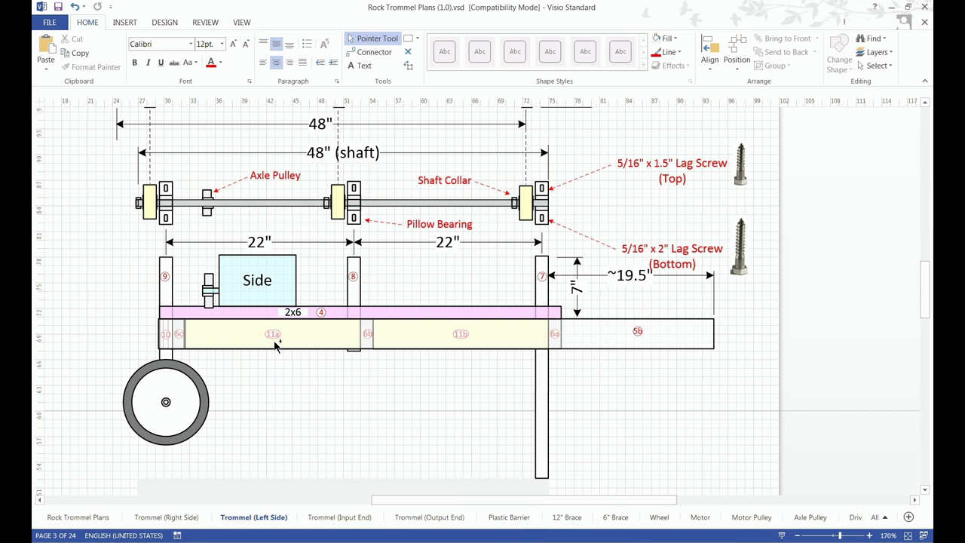
ctrl+scroll(276, 344, up, 4)
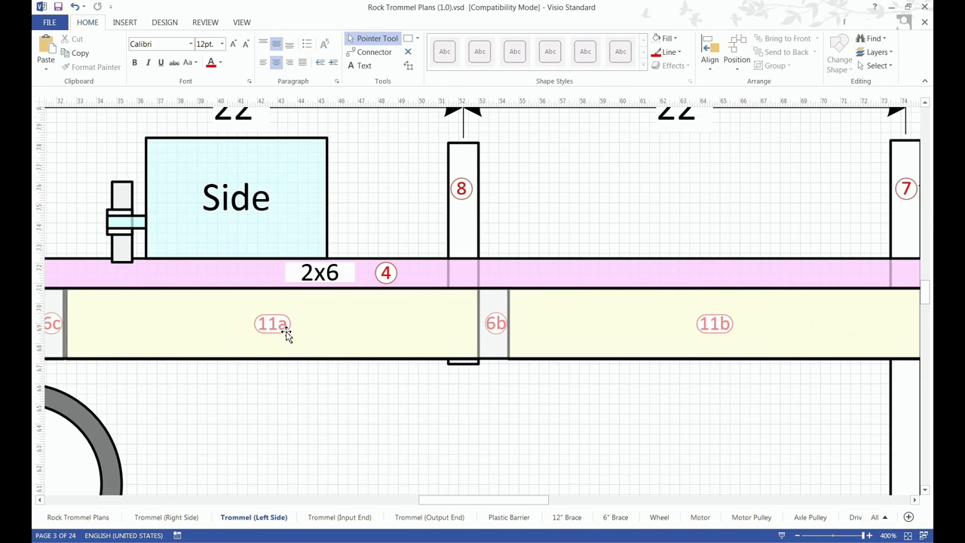
click(280, 330)
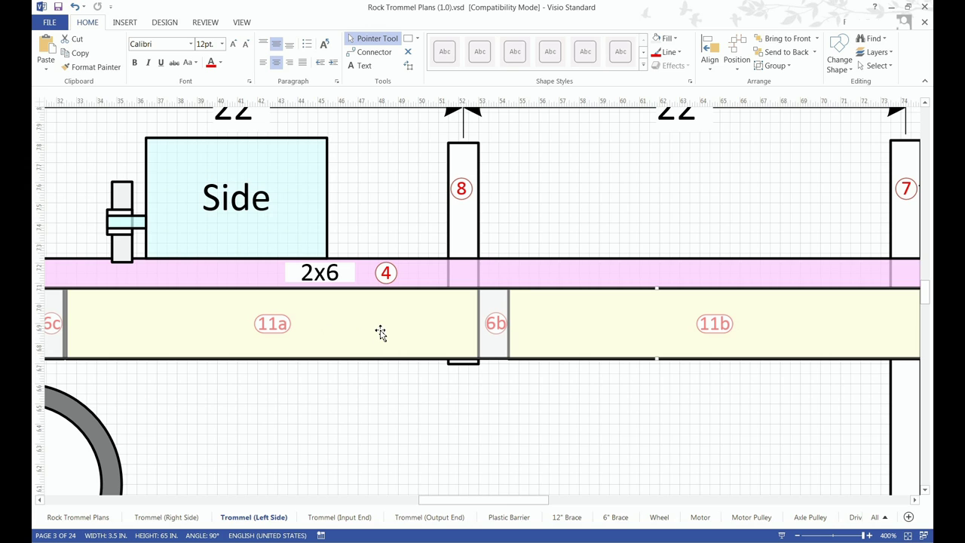
drag(381, 332, 355, 401)
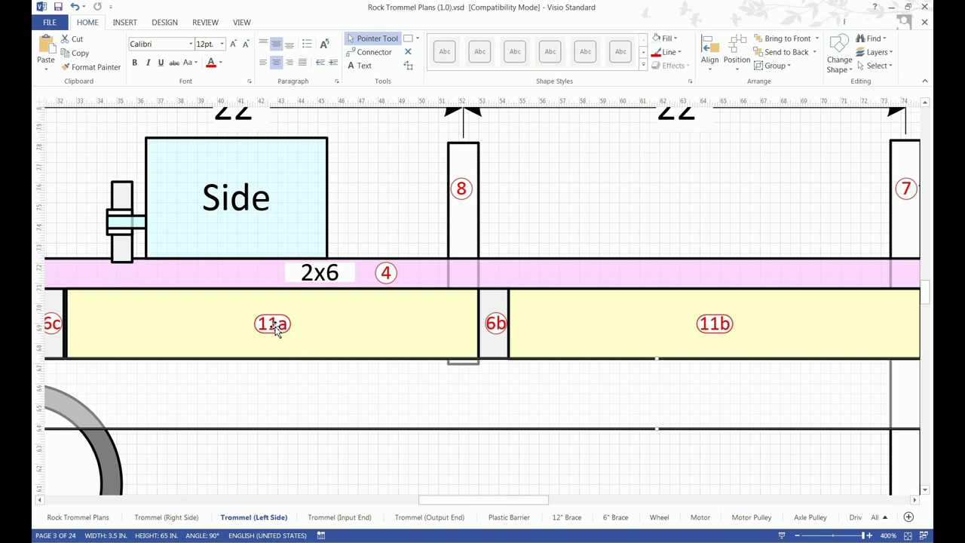
click(217, 339)
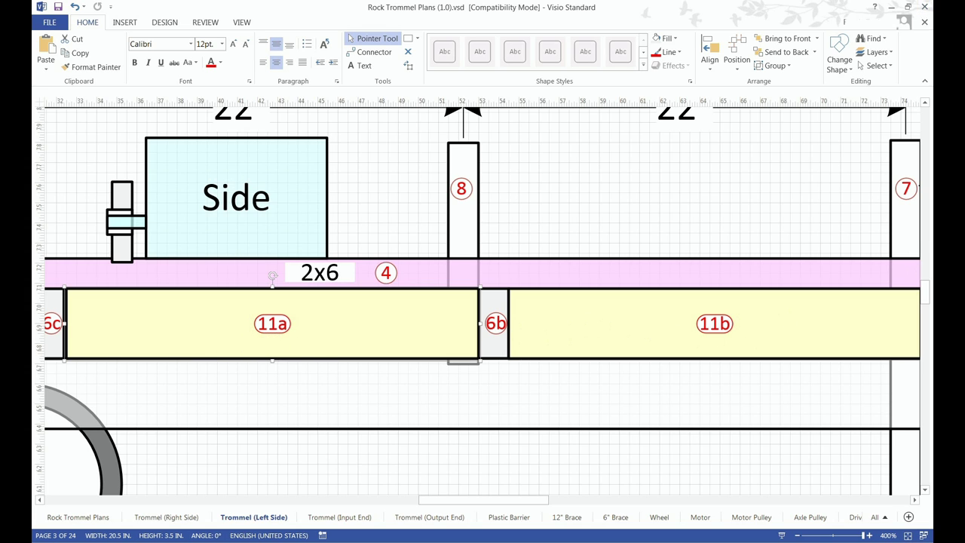
key(alt+Tab)
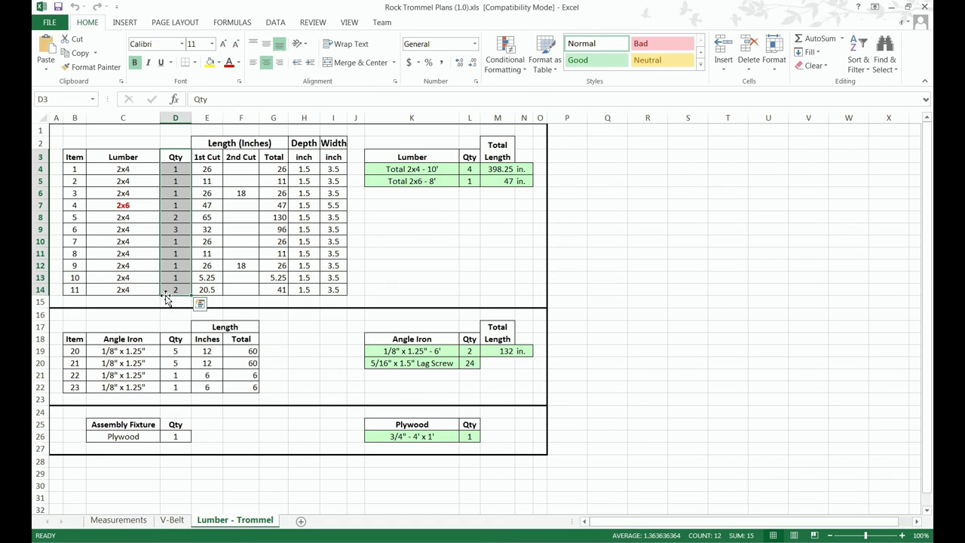